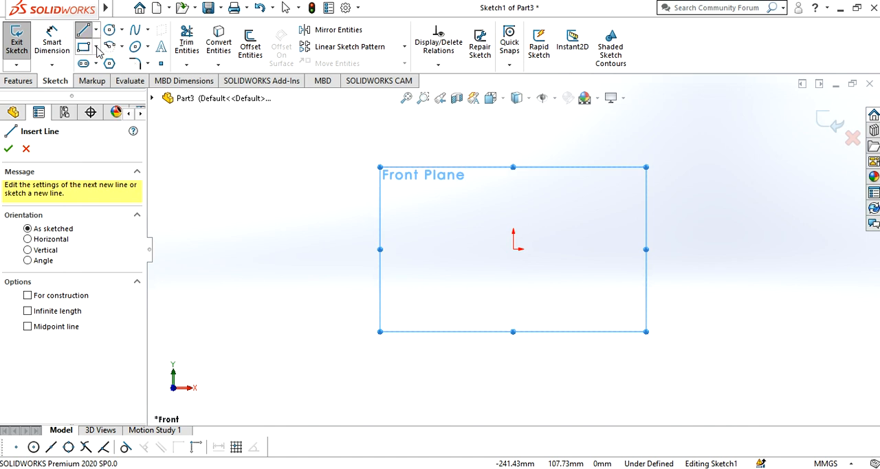
# - Sketch a corner rectangle on the Front Plane from the origin, about 98 mm wide and 61 mm high
pyautogui.click(97, 63)
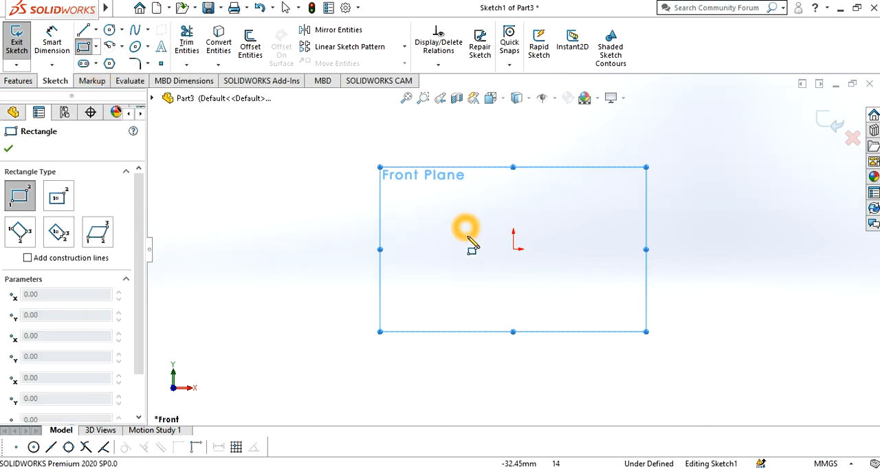
pyautogui.click(513, 249)
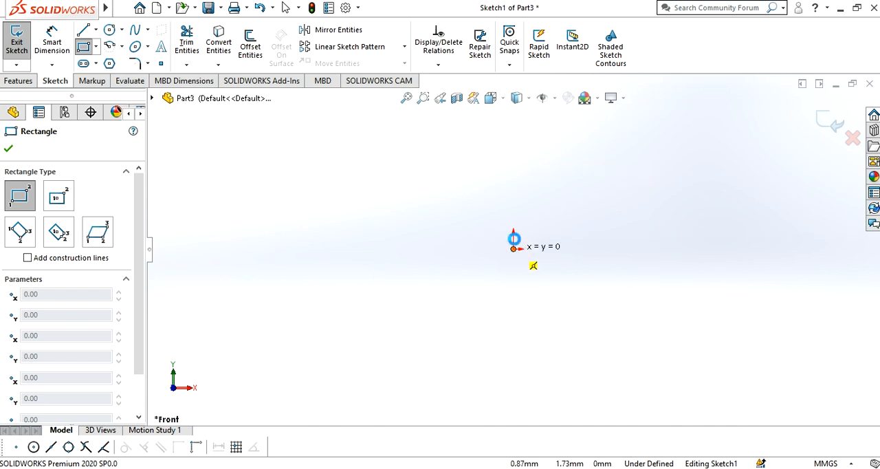
pyautogui.click(659, 159)
pyautogui.rightClick(454, 252)
pyautogui.click(481, 261)
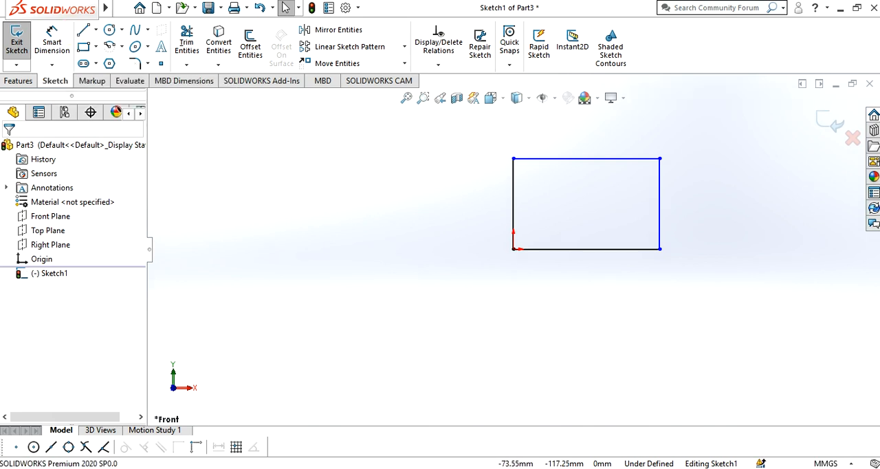
# - Consult the 3D-ortho-sample.gif drawing in Photos and dimension the rectangle's width to 40 mm in SOLIDWORKS
pyautogui.click(206, 435)
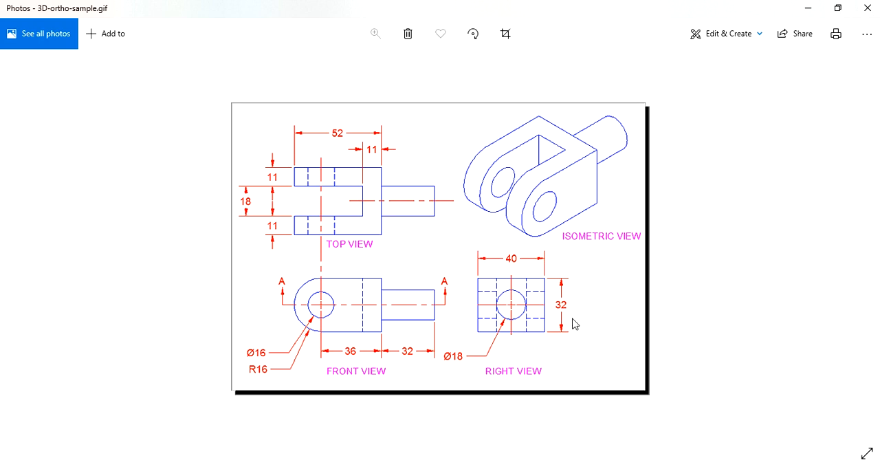
pyautogui.click(804, 7)
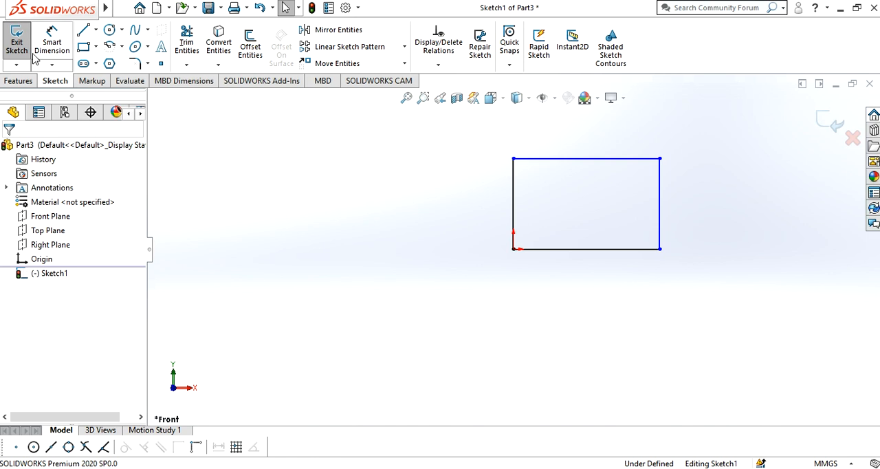
pyautogui.click(52, 43)
pyautogui.click(559, 159)
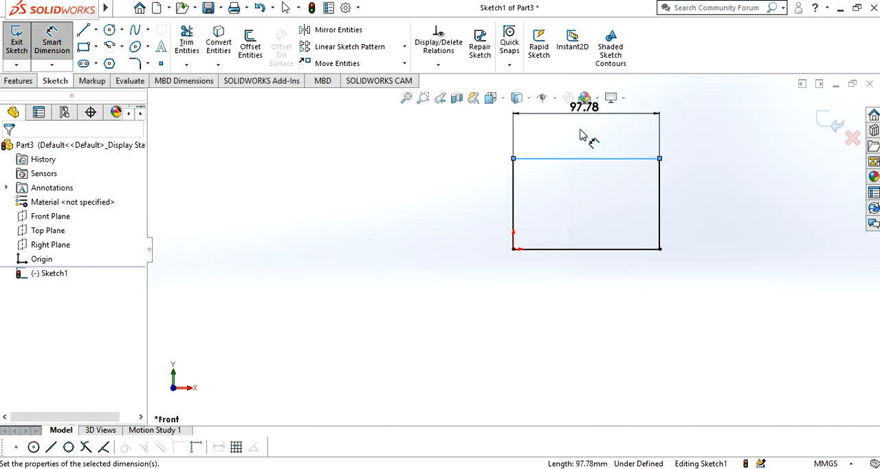
pyautogui.click(584, 124)
pyautogui.write('4')
pyautogui.press('Return')
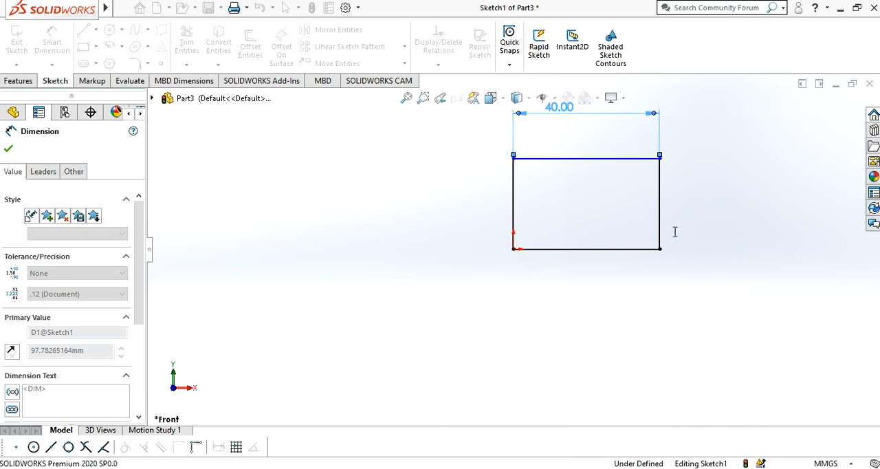
# - Dimension the rectangle's vertical side to 32 mm and finish dimensioning
pyautogui.click(660, 200)
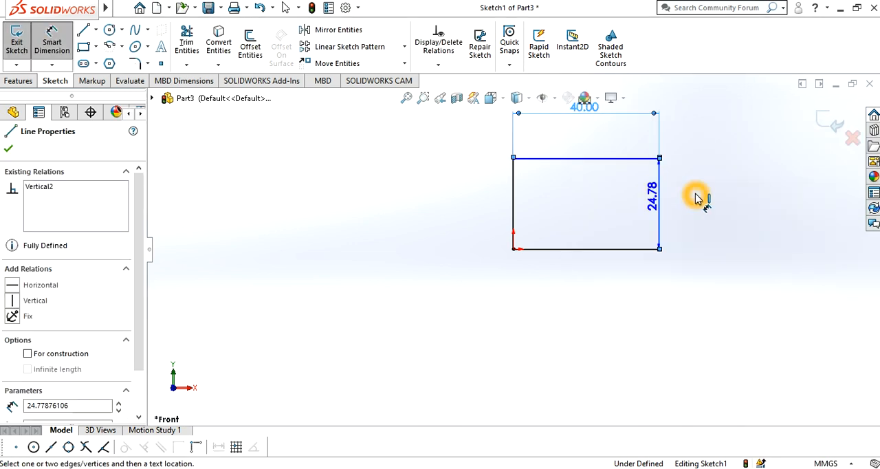
pyautogui.click(697, 198)
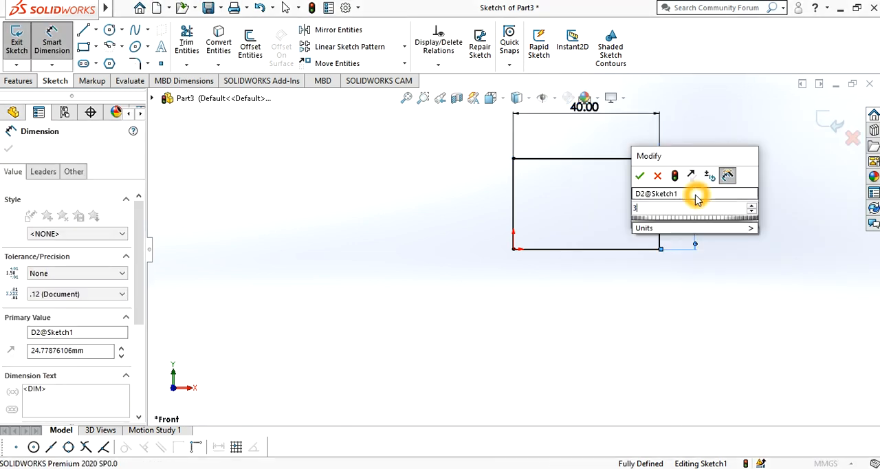
pyautogui.write('32')
pyautogui.press('Return')
pyautogui.click(8, 149)
pyautogui.click(553, 192)
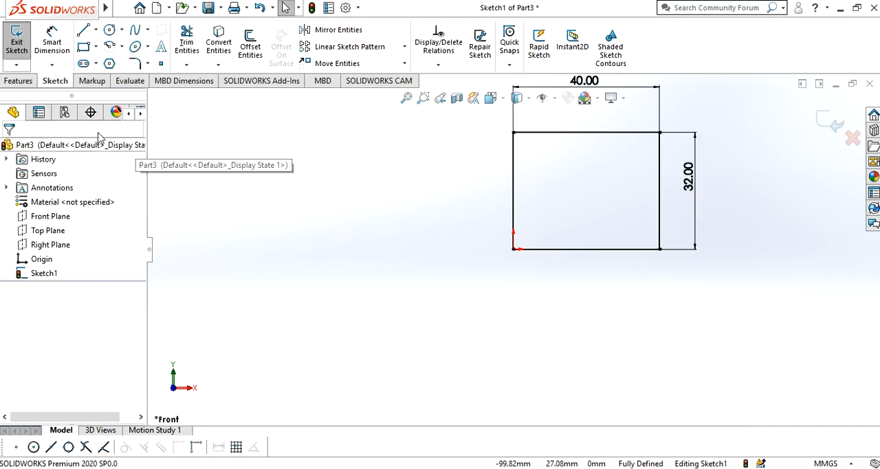
# - Extrude the rectangle as a boss with a blind depth of 11 mm
pyautogui.click(15, 81)
pyautogui.click(15, 58)
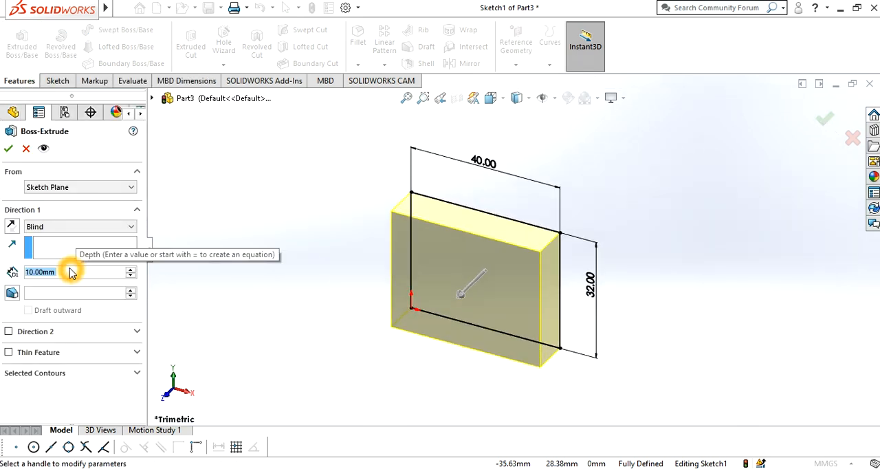
pyautogui.write('110')
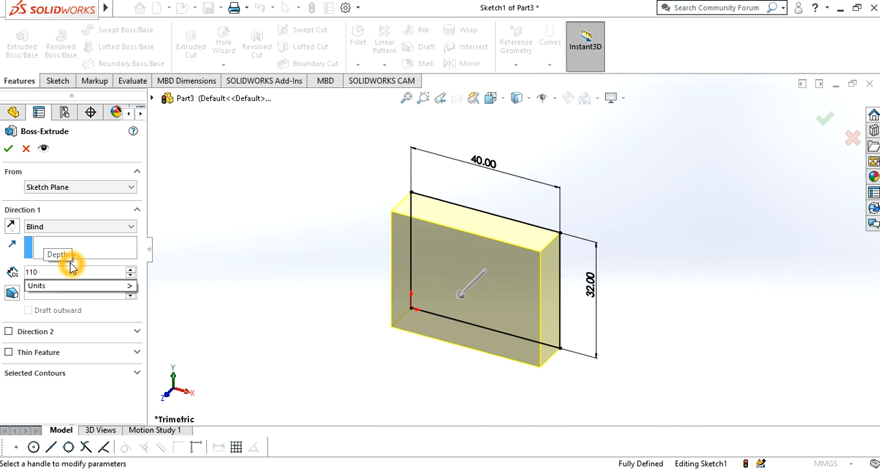
pyautogui.press('Return')
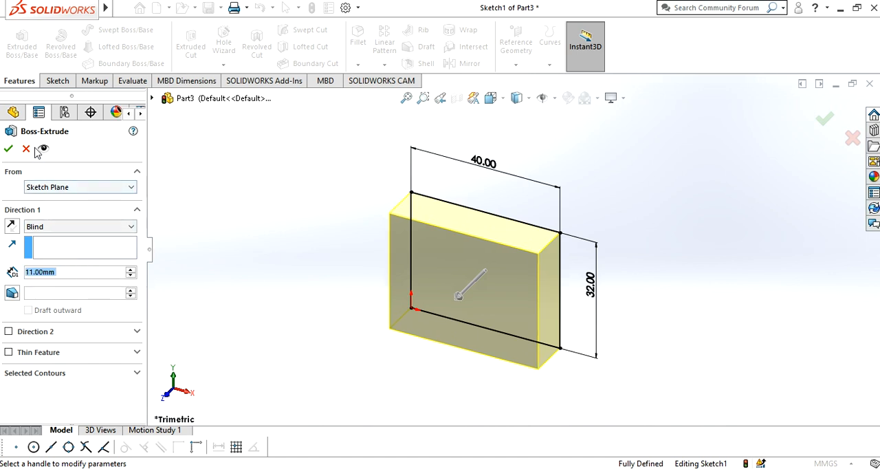
pyautogui.click(8, 149)
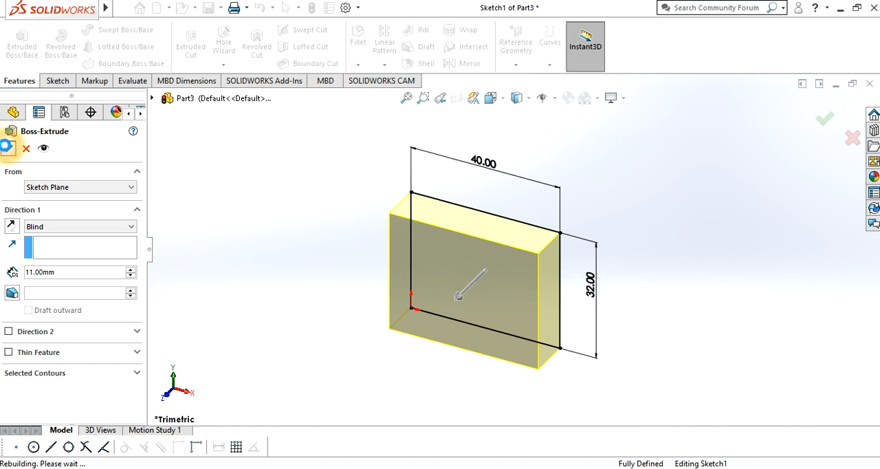
pyautogui.click(329, 226)
# - Check the reference drawing in Photos, and start a sketch on the SOLIDWORKS block's narrow +X side face, viewed normal to it
pyautogui.click(227, 459)
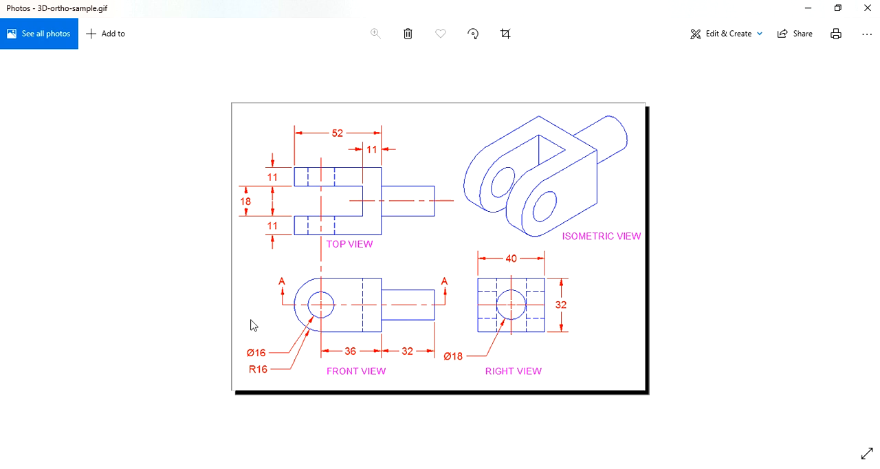
pyautogui.click(811, 11)
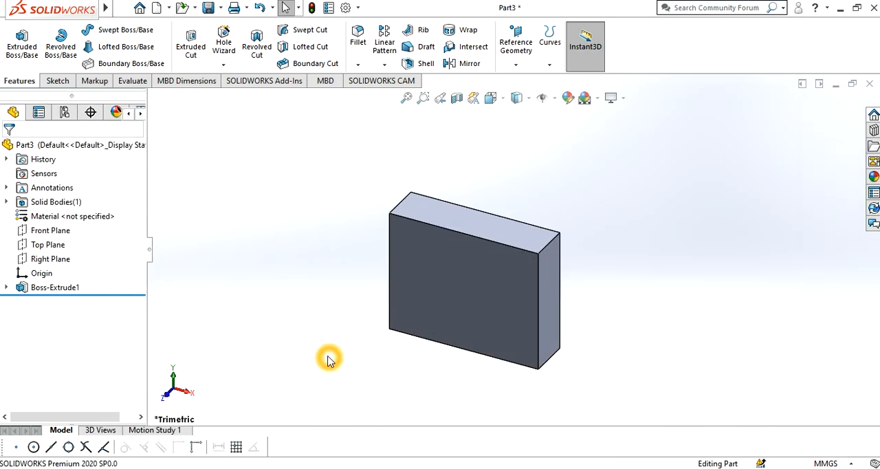
pyautogui.click(544, 291)
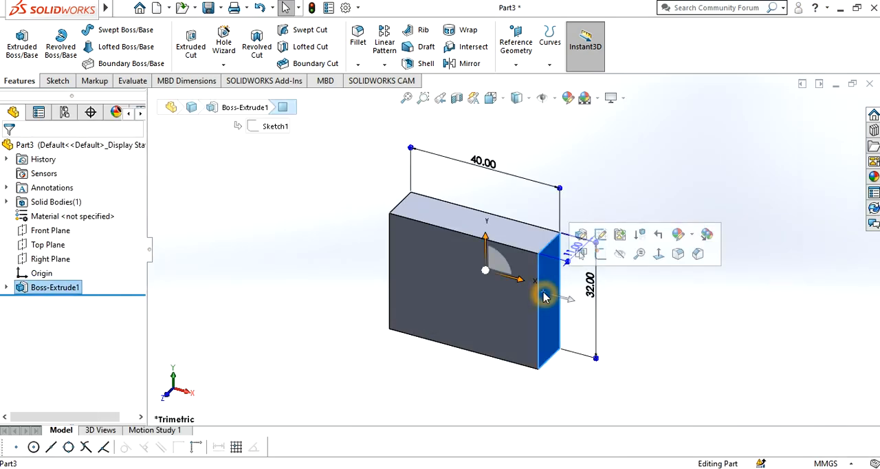
pyautogui.click(51, 86)
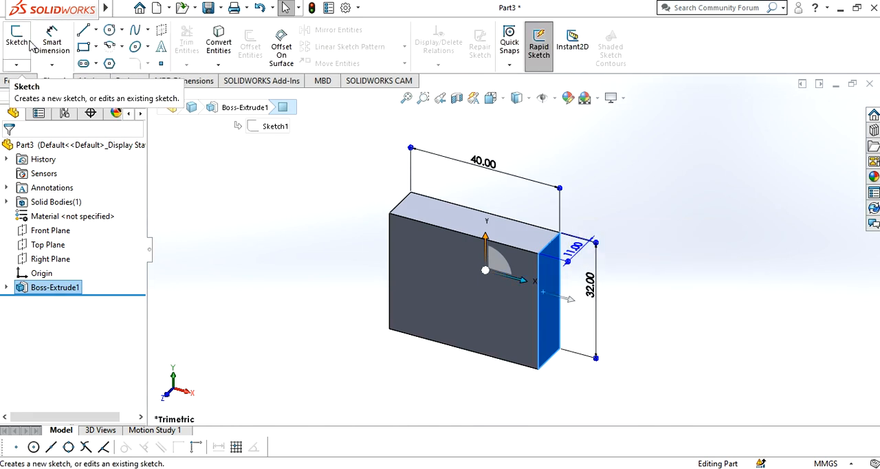
pyautogui.click(20, 43)
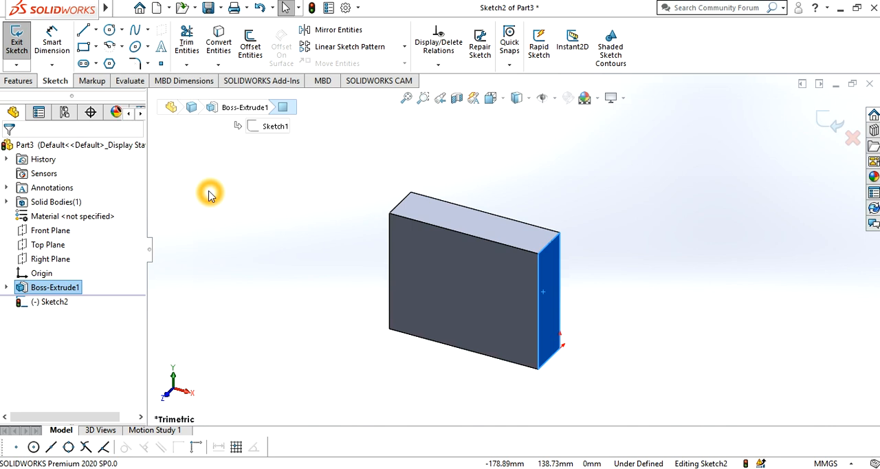
pyautogui.hotkey('ctrl', '8')
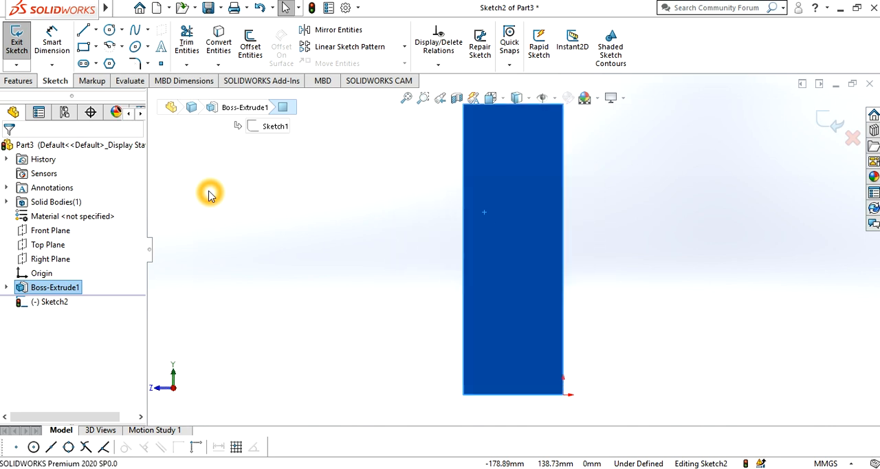
pyautogui.press('z')
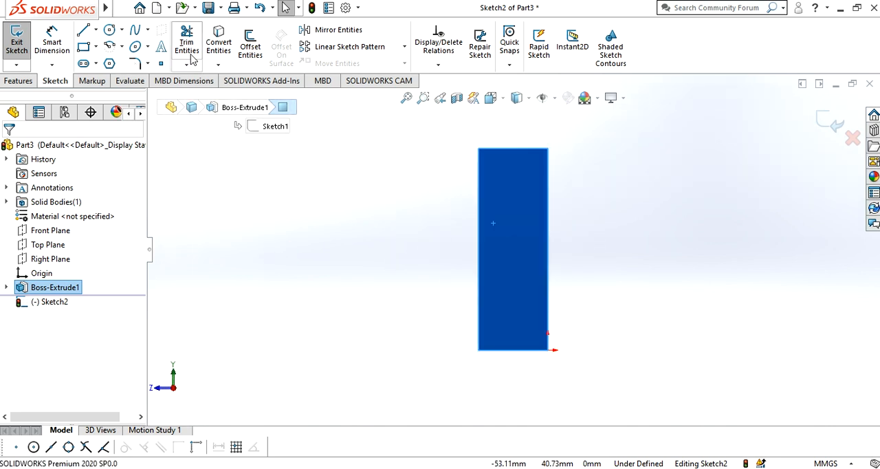
# - Sketch a closed arm profile from the block's front edge with two lines about 31 mm long, a rounded end of about 16 mm radius and a vertical closing line
pyautogui.click(82, 29)
pyautogui.click(479, 350)
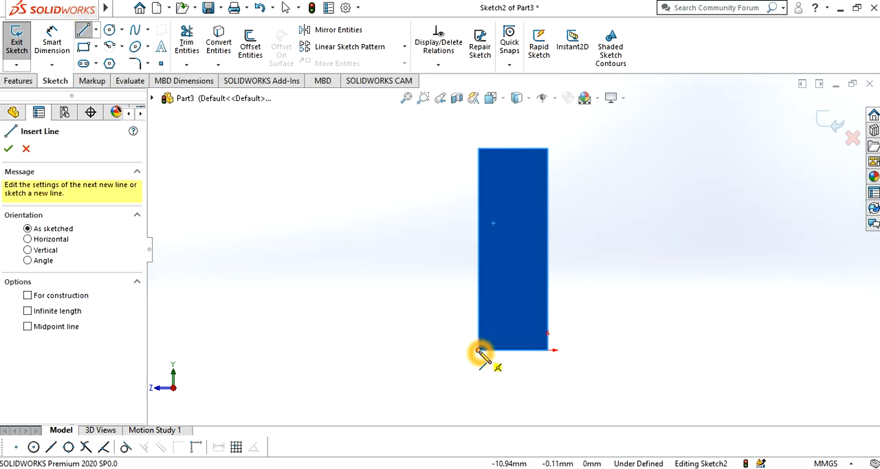
pyautogui.click(282, 351)
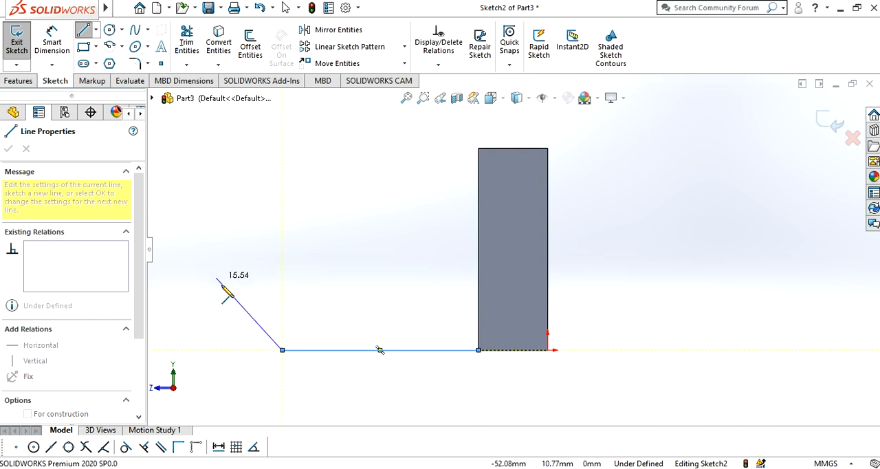
pyautogui.click(282, 351)
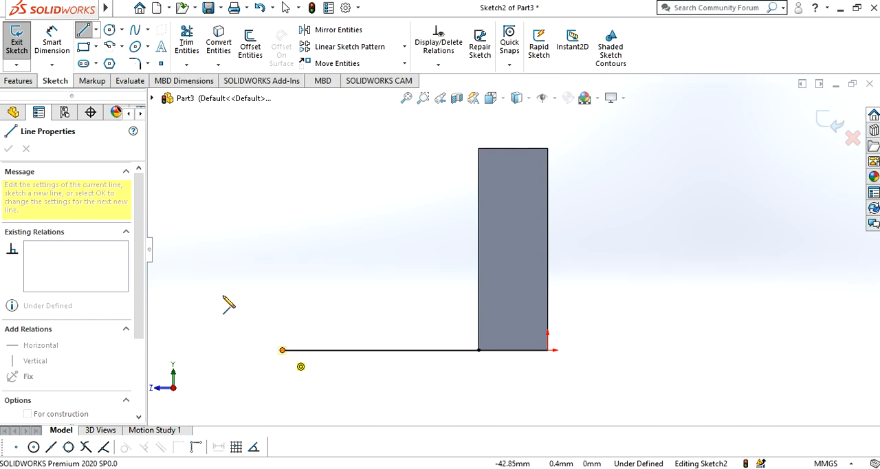
pyautogui.click(277, 149)
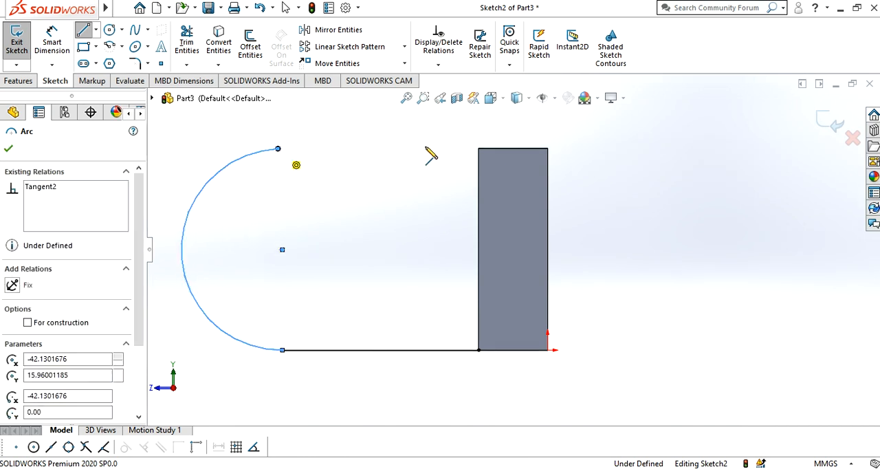
pyautogui.click(479, 149)
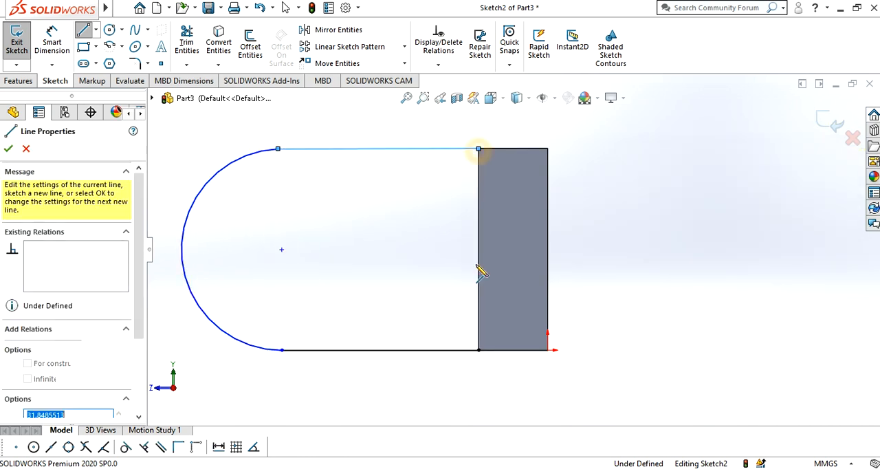
pyautogui.click(479, 350)
pyautogui.click(624, 420)
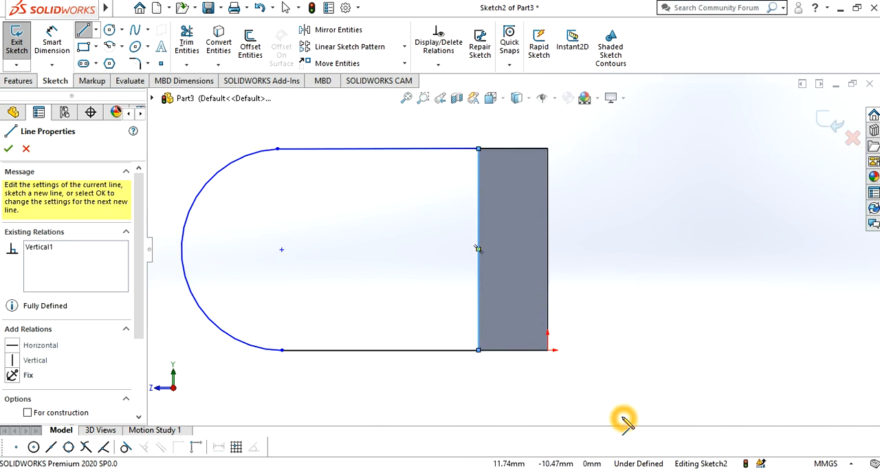
pyautogui.press('Escape')
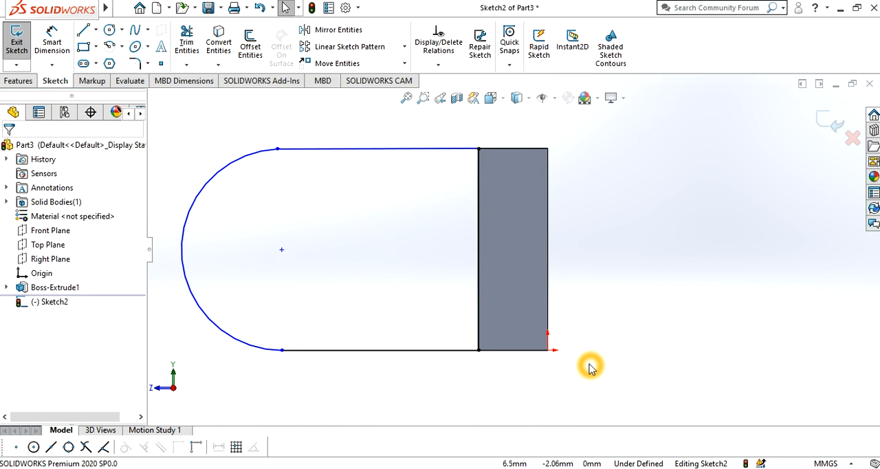
# - Make the upper line of the arm profile horizontal
pyautogui.rightClick(376, 155)
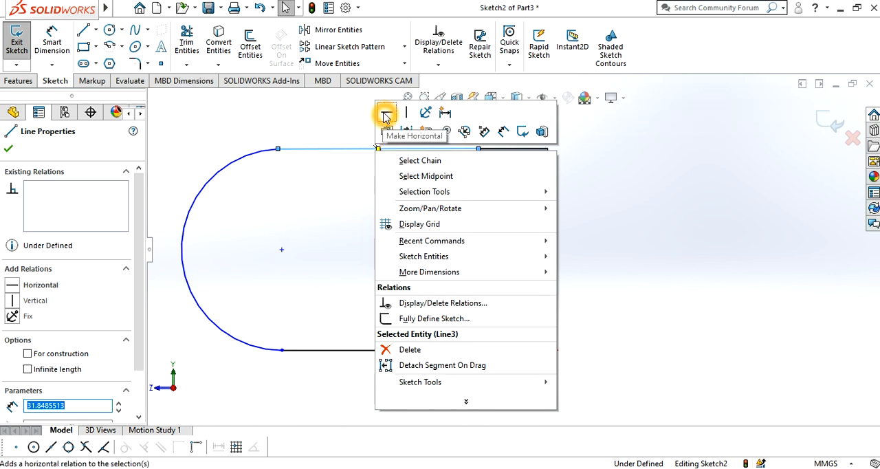
pyautogui.click(386, 115)
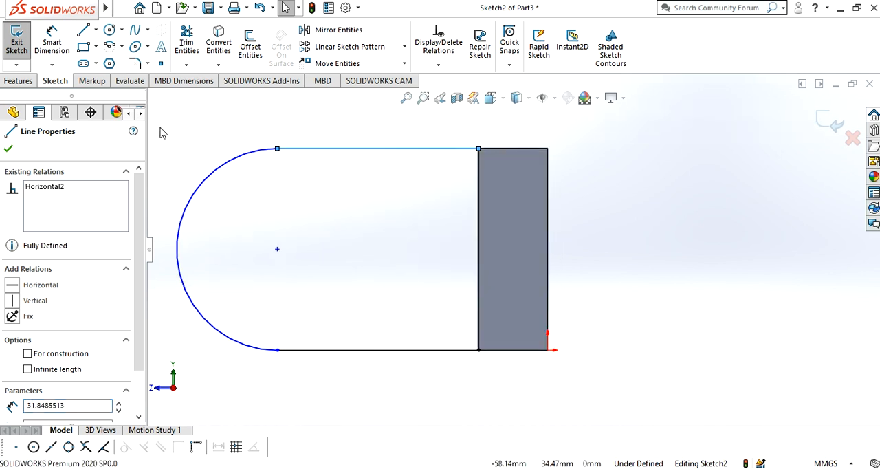
pyautogui.click(8, 151)
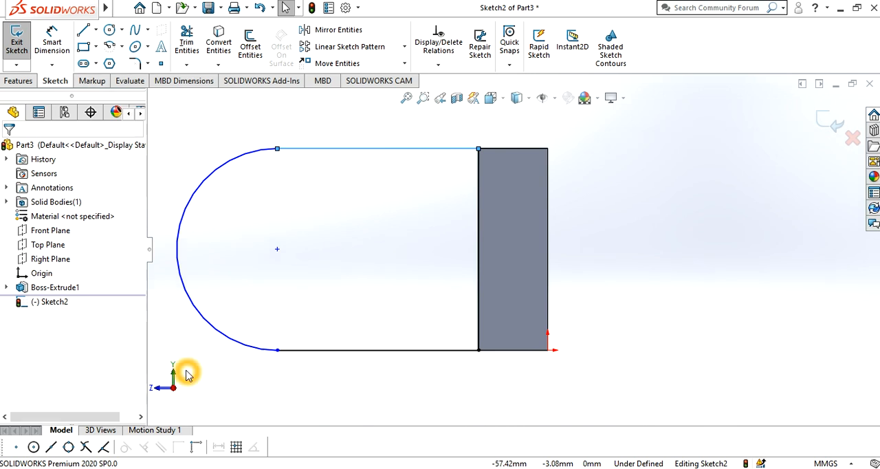
# - Sketch a circle centred on the rounded end's arc centre for the arm's hole
pyautogui.click(277, 251)
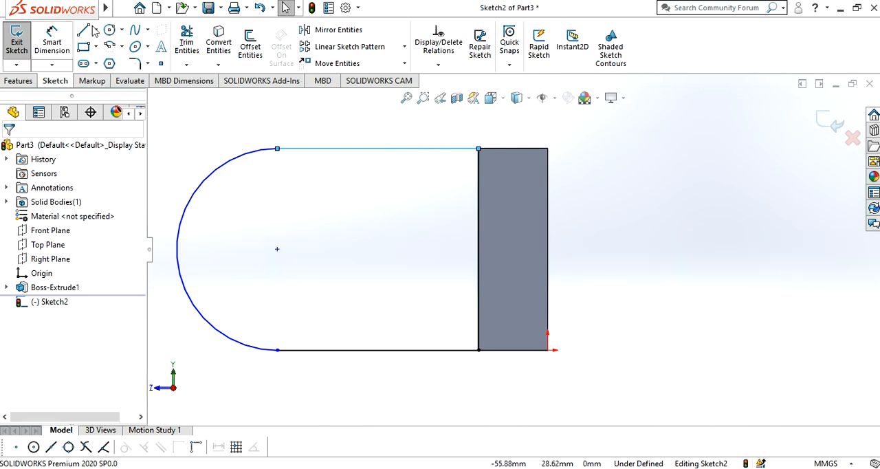
pyautogui.click(113, 32)
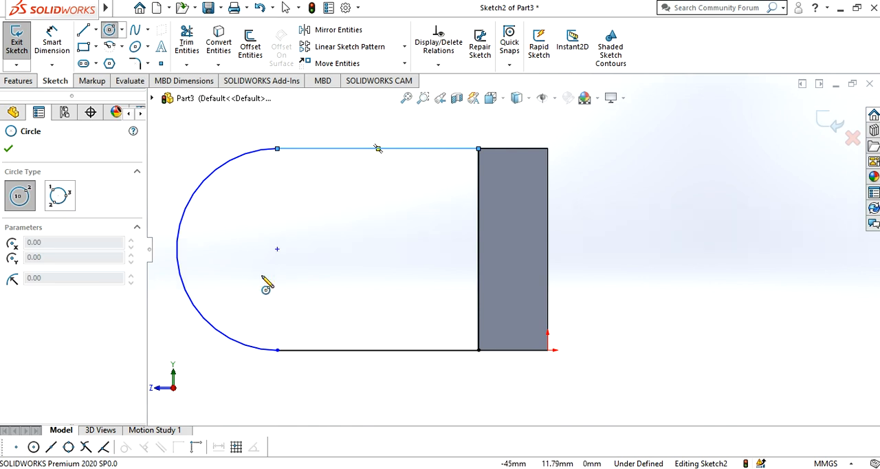
pyautogui.moveTo(278, 249); pyautogui.dragTo(315, 232)
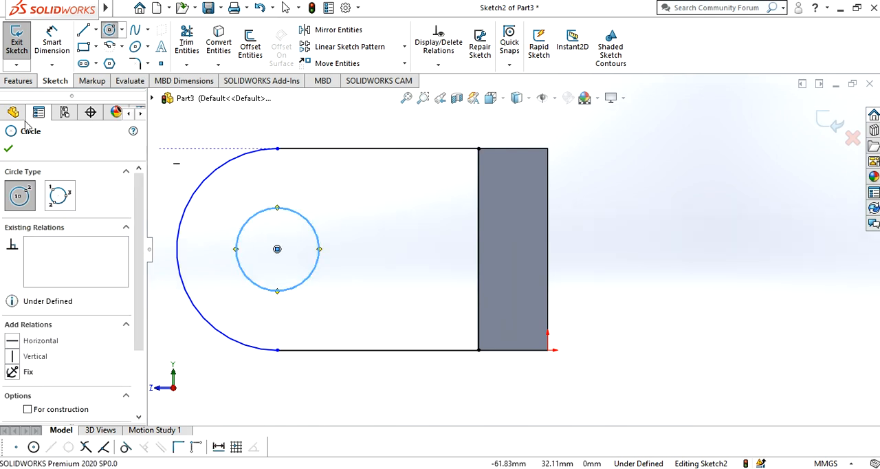
pyautogui.click(8, 149)
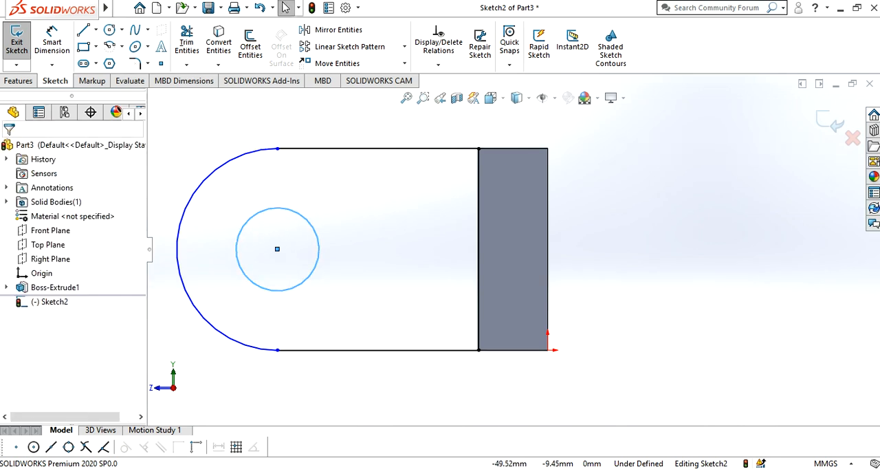
# - Check the reference drawing in Photos, and dimension the arm in SOLIDWORKS at 41 mm from the block's front edge to the rounded tip
pyautogui.moveTo(204, 468)
pyautogui.click(222, 448)
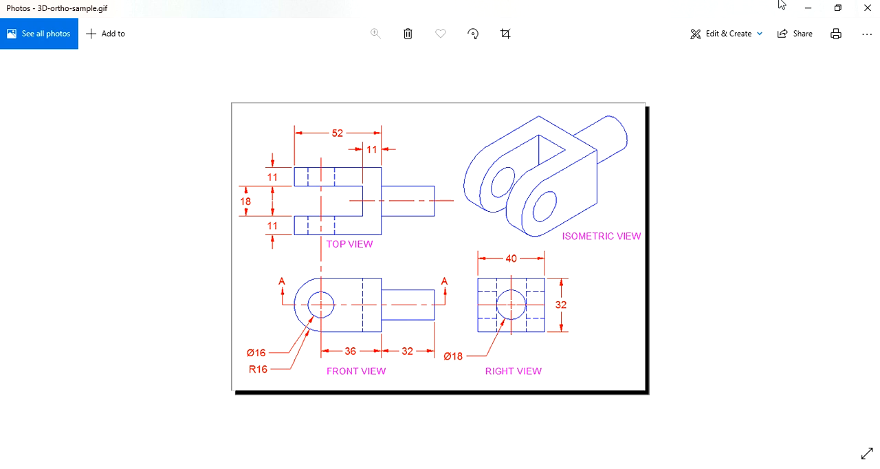
pyautogui.click(811, 11)
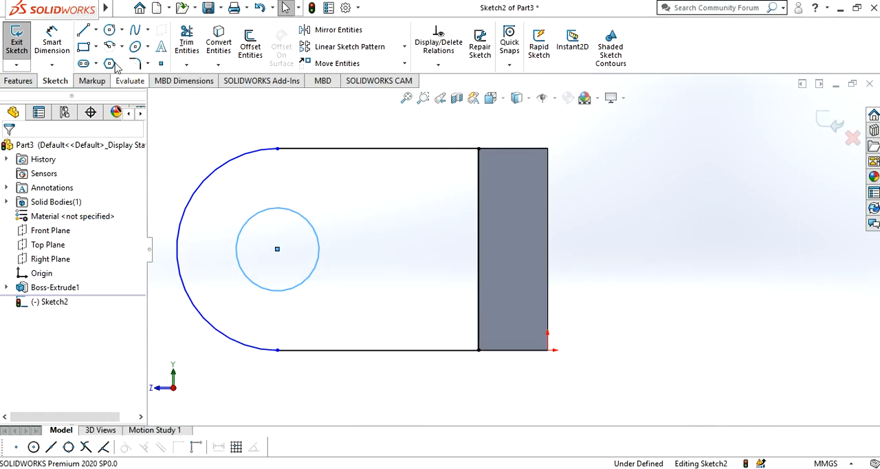
pyautogui.click(59, 43)
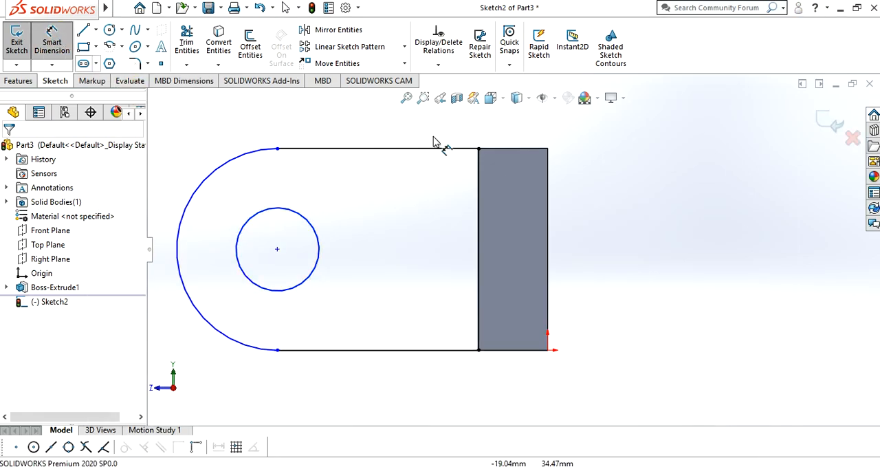
pyautogui.click(480, 210)
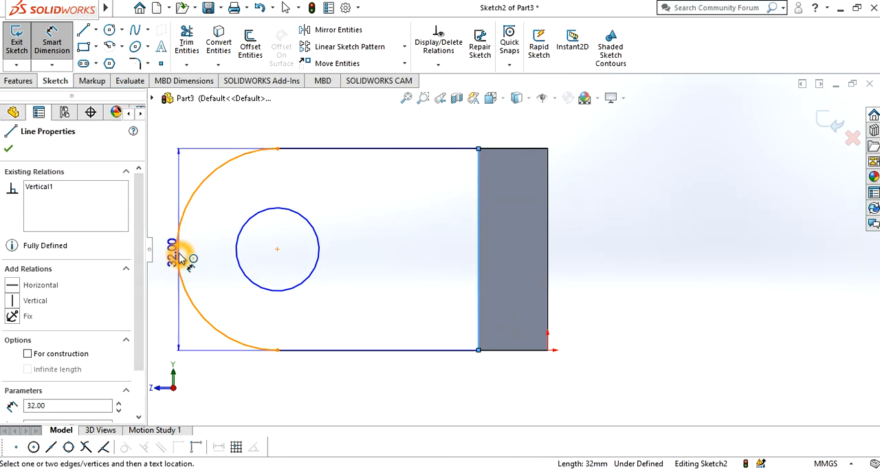
pyautogui.click(267, 150)
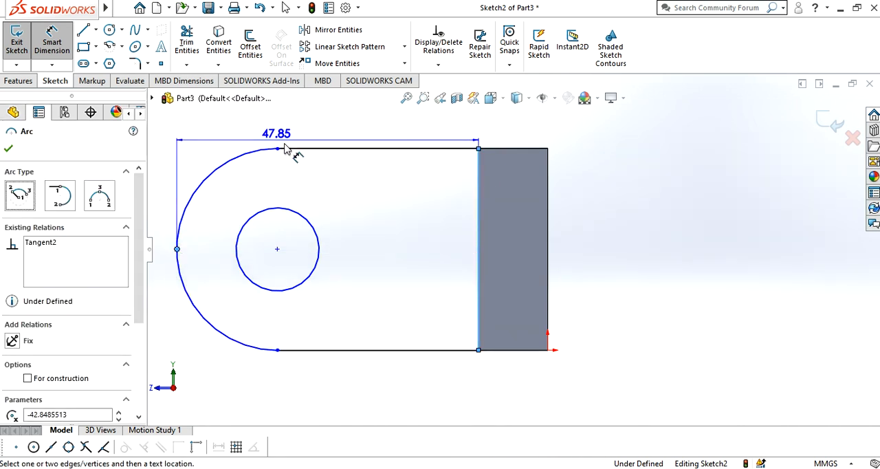
pyautogui.scroll(2, 280, 146)
pyautogui.click(311, 132)
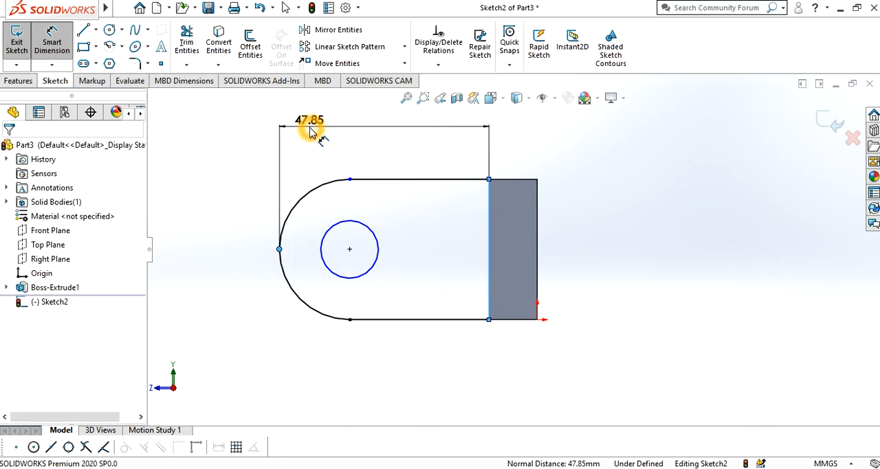
pyautogui.write('41')
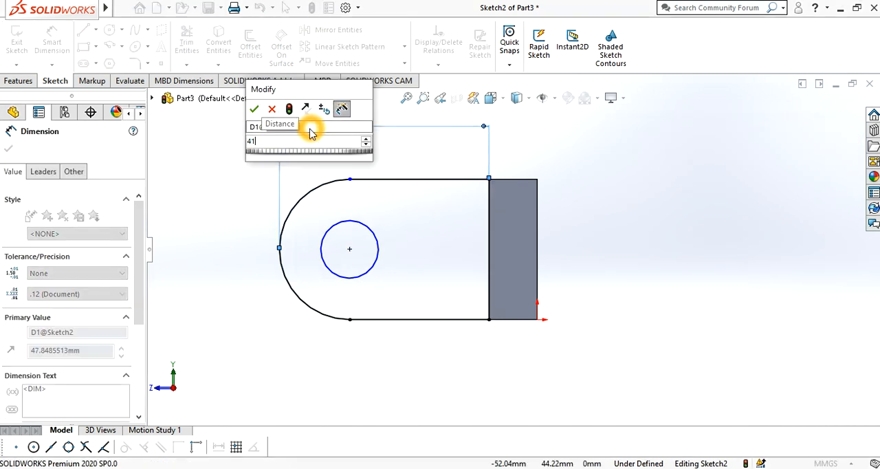
pyautogui.press('Return')
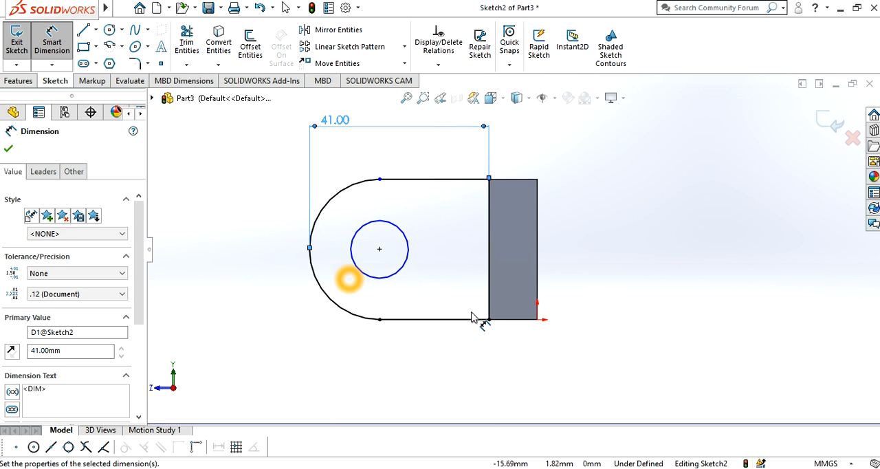
# - Try to set the distance from the block's front edge to the hole's centre to 32 mm, recheck the drawing, and delete that dimension
pyautogui.click(488, 309)
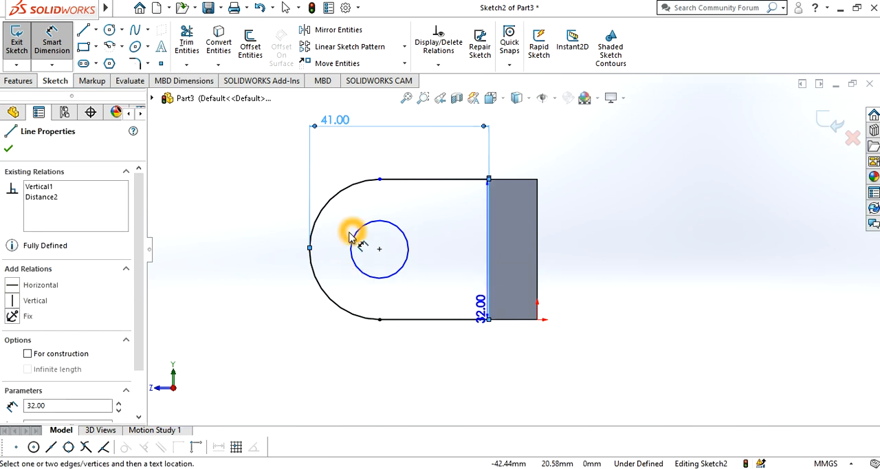
pyautogui.click(379, 249)
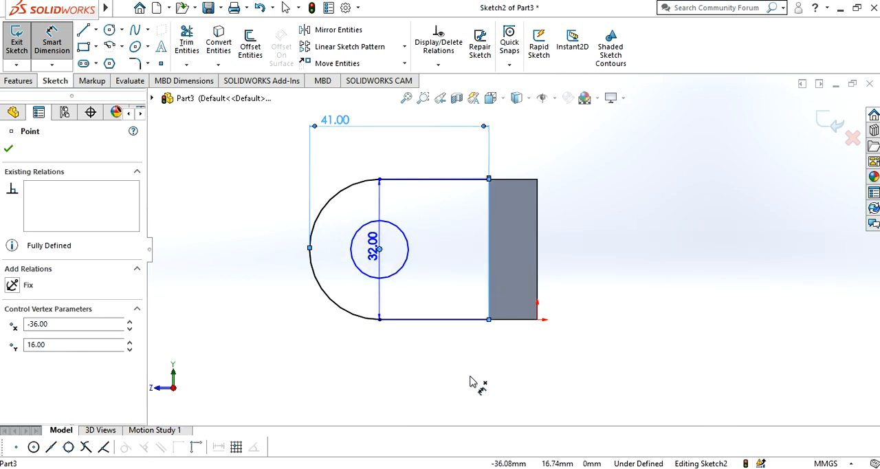
pyautogui.click(463, 384)
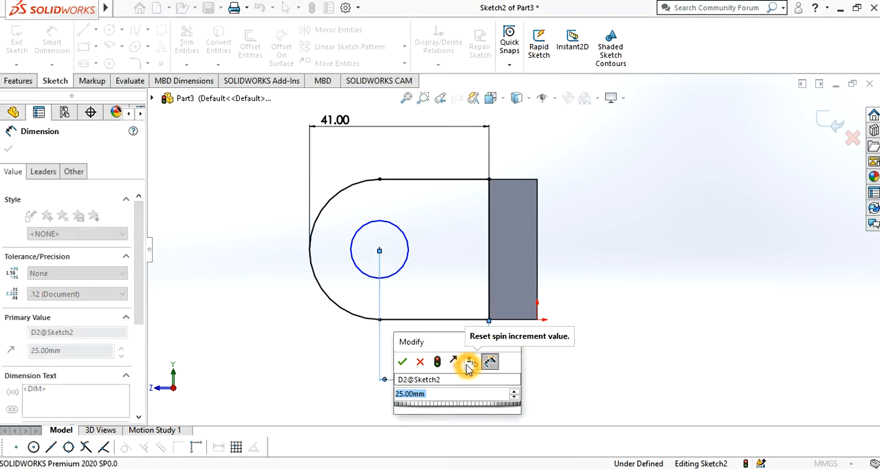
pyautogui.write('32')
pyautogui.press('Return')
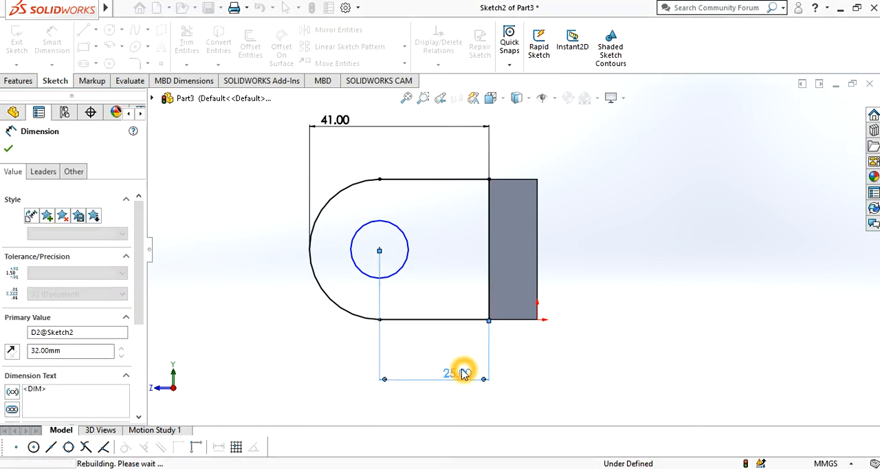
pyautogui.click(543, 173)
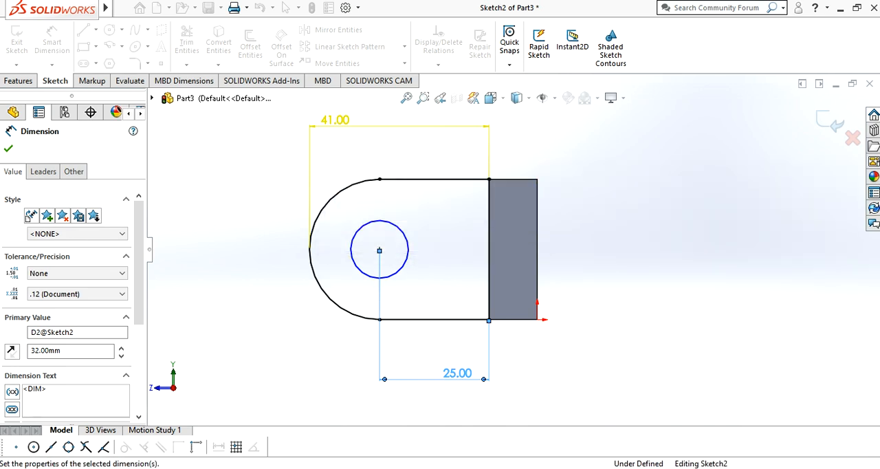
pyautogui.click(216, 418)
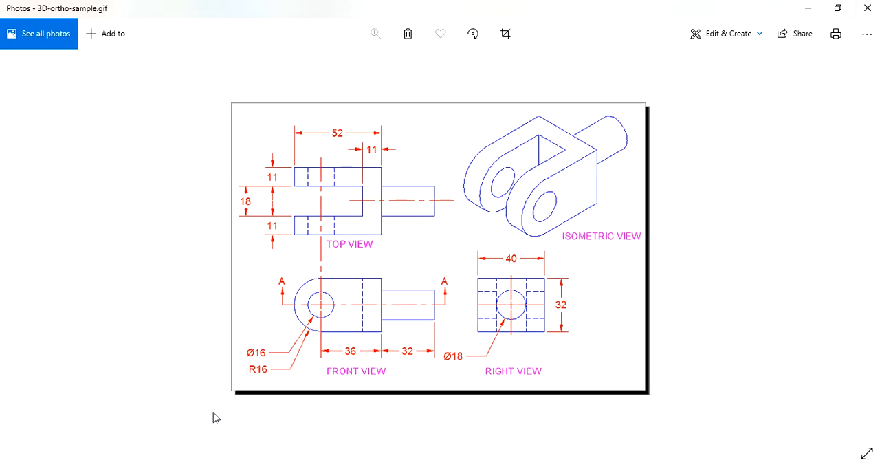
pyautogui.click(809, 12)
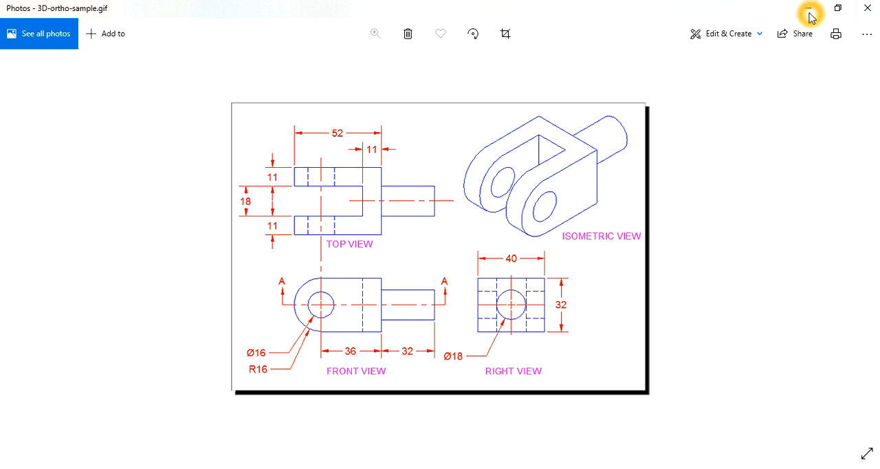
pyautogui.click(456, 380)
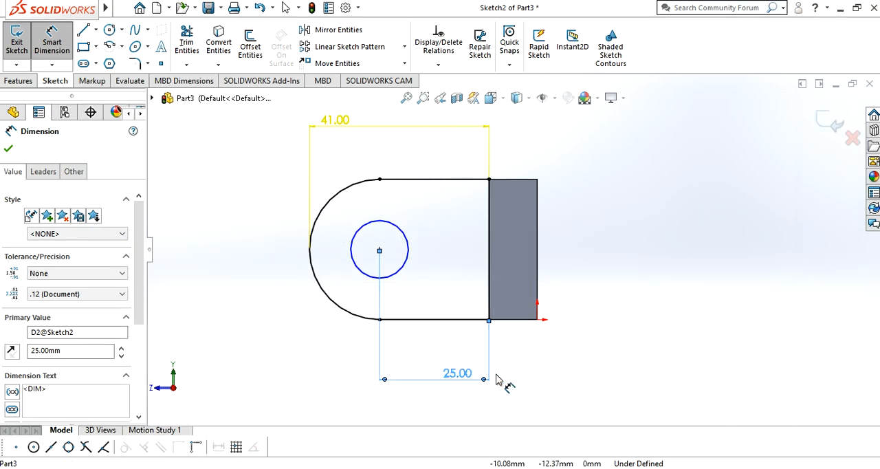
pyautogui.press('Delete')
# - Dimension the hole's centre 36 mm from the block's back edge
pyautogui.click(537, 305)
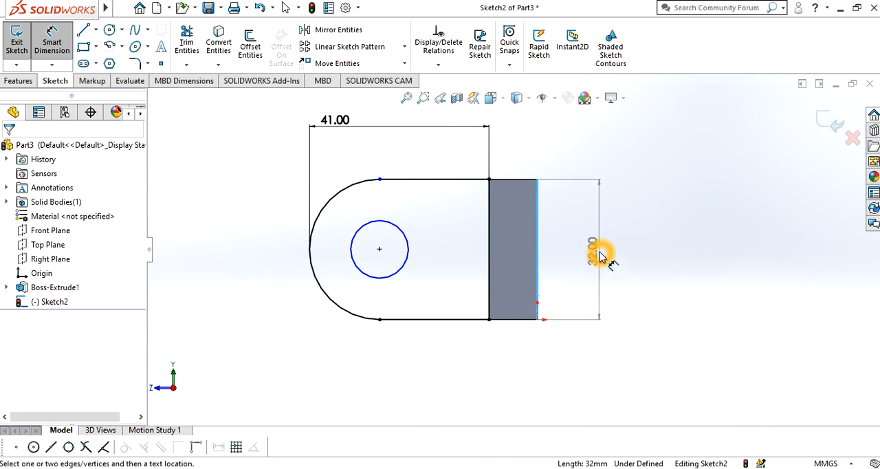
pyautogui.click(379, 252)
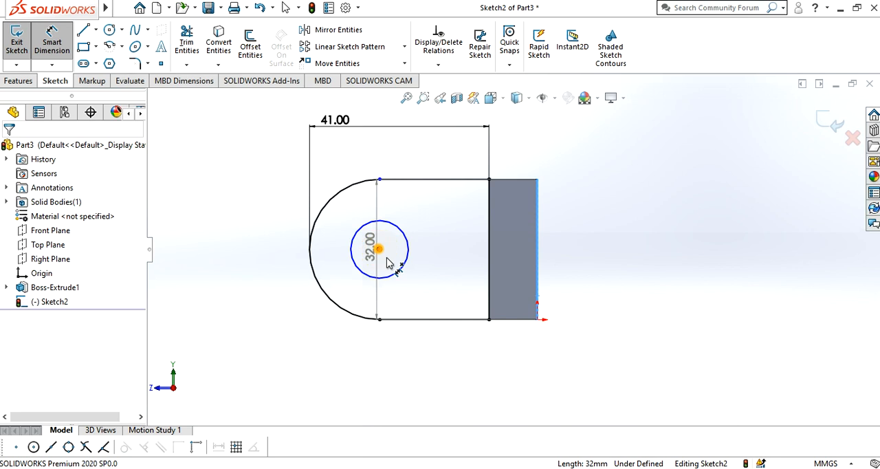
pyautogui.click(448, 358)
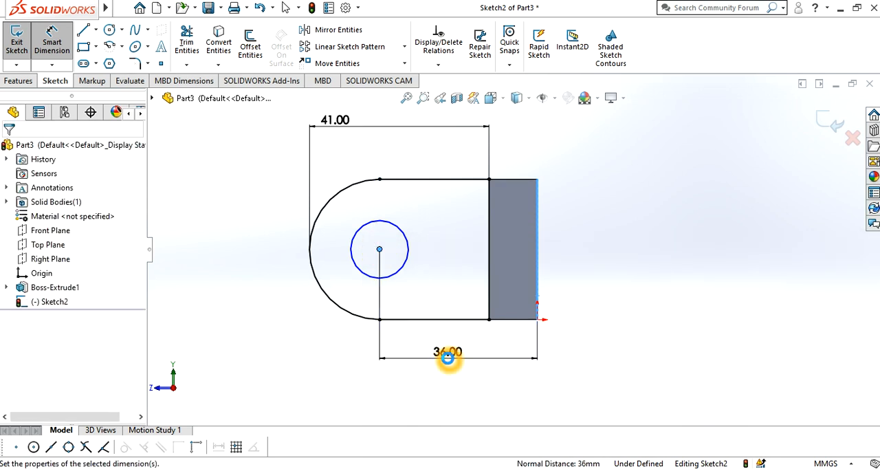
pyautogui.write('36')
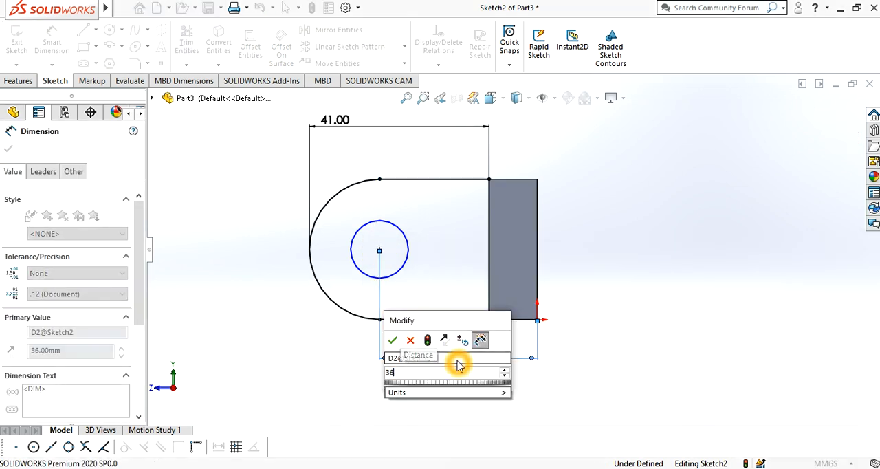
pyautogui.press('Return')
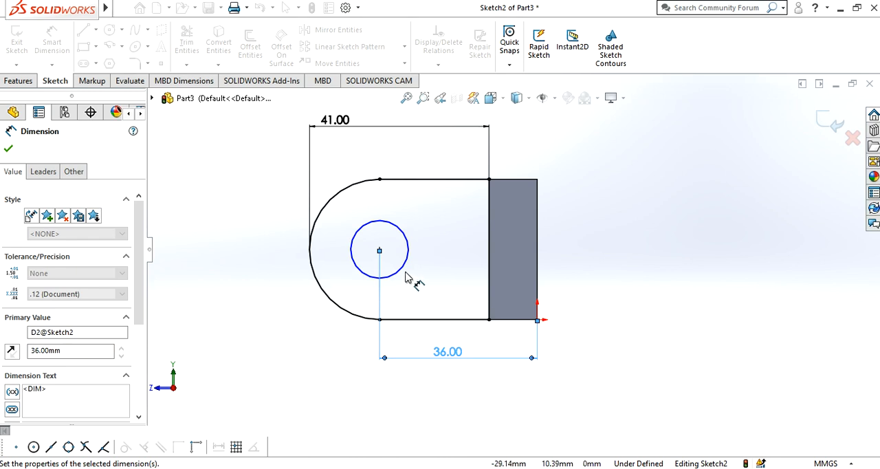
pyautogui.click(9, 152)
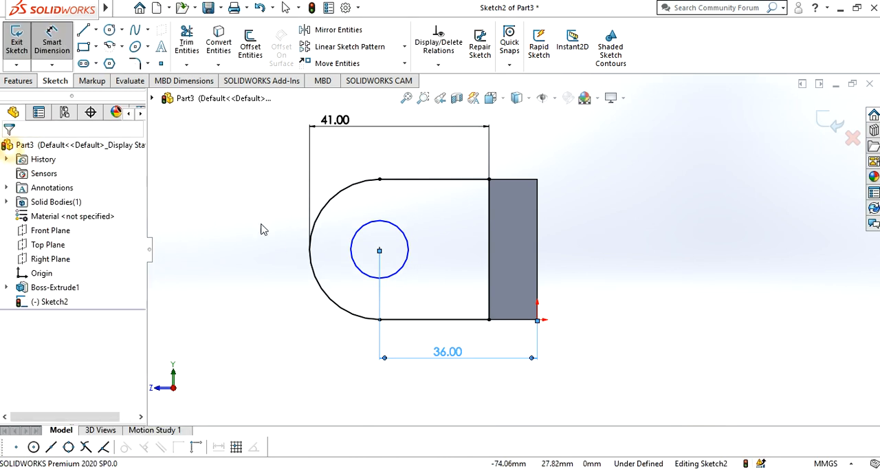
# - Set the hole circle's diameter to 16 mm, and compare the arm sketch with the reference drawing in Photos
pyautogui.click(314, 232)
pyautogui.click(48, 48)
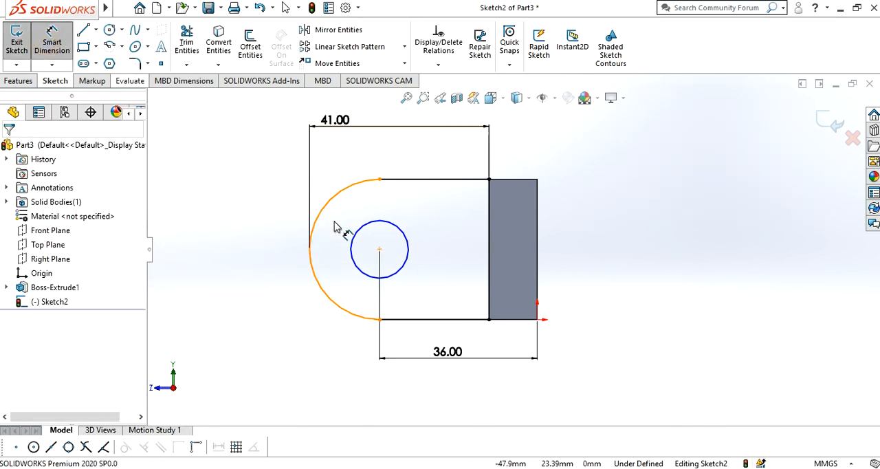
pyautogui.click(350, 250)
pyautogui.click(344, 264)
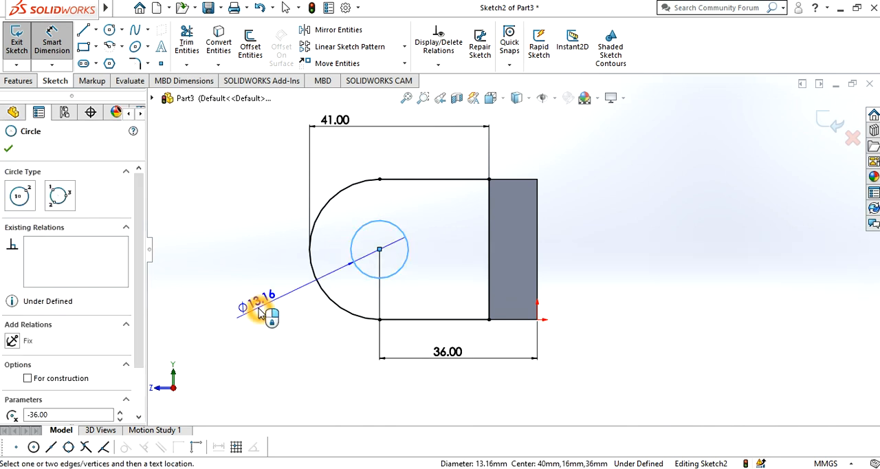
pyautogui.click(260, 311)
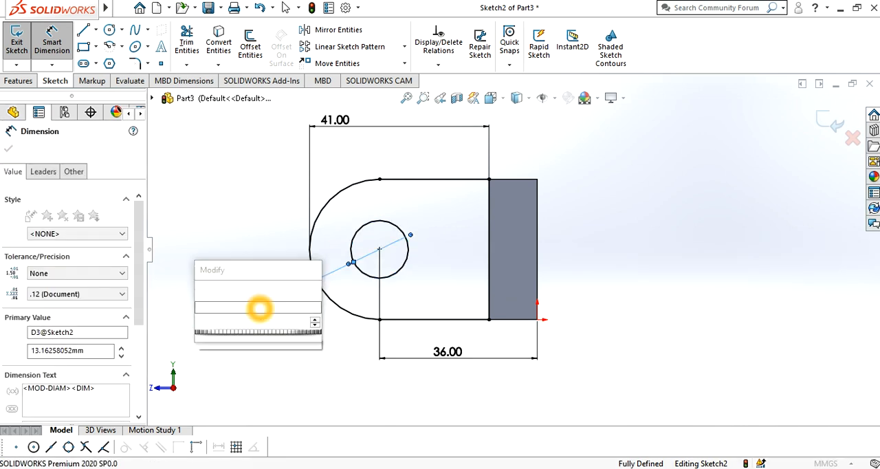
pyautogui.write('16')
pyautogui.press('Return')
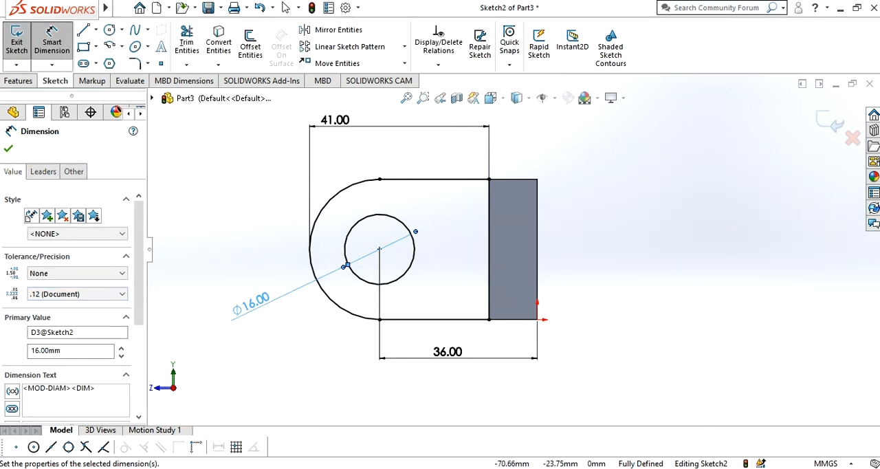
pyautogui.moveTo(213, 440)
pyautogui.click(207, 423)
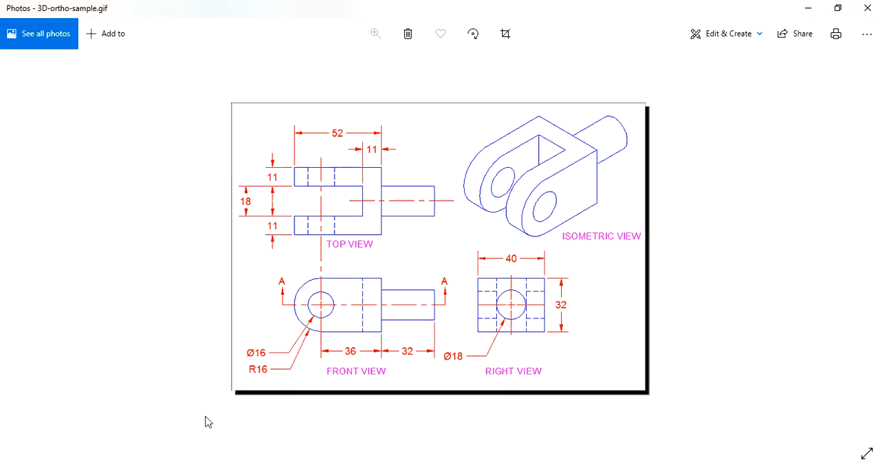
pyautogui.click(811, 7)
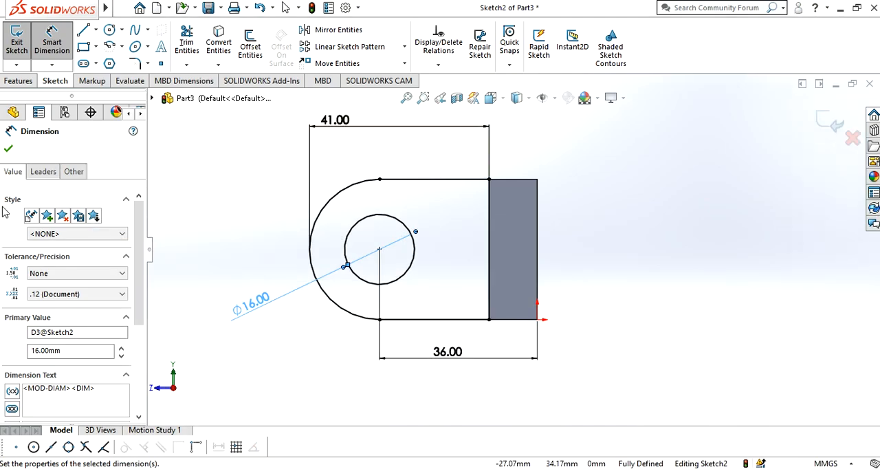
pyautogui.click(8, 149)
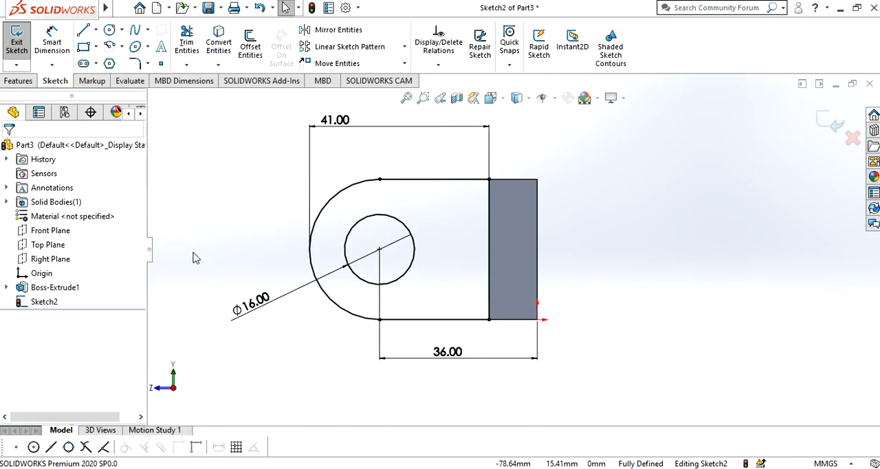
# - Extrude the arm sketch with its hole 11 mm blind, reversed inward across the block's width and merged with the block
pyautogui.moveTo(197, 257); pyautogui.dragTo(232, 308, button='middle')
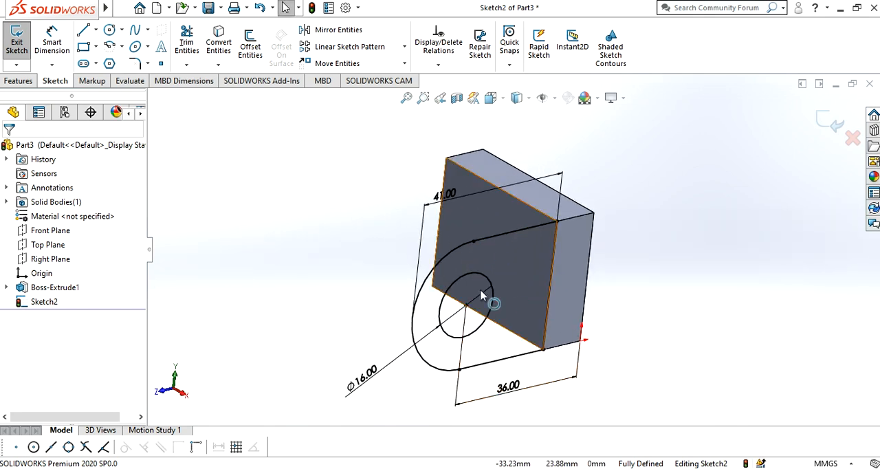
pyautogui.click(463, 302)
pyautogui.click(17, 81)
pyautogui.click(17, 60)
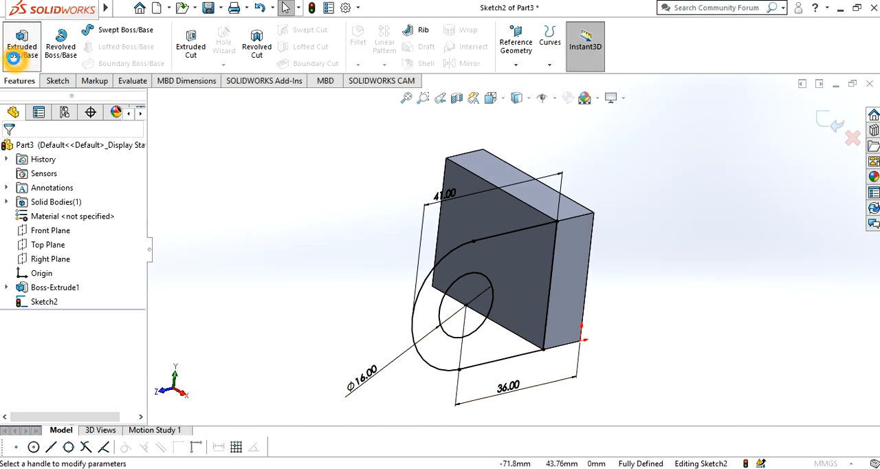
pyautogui.click(455, 323)
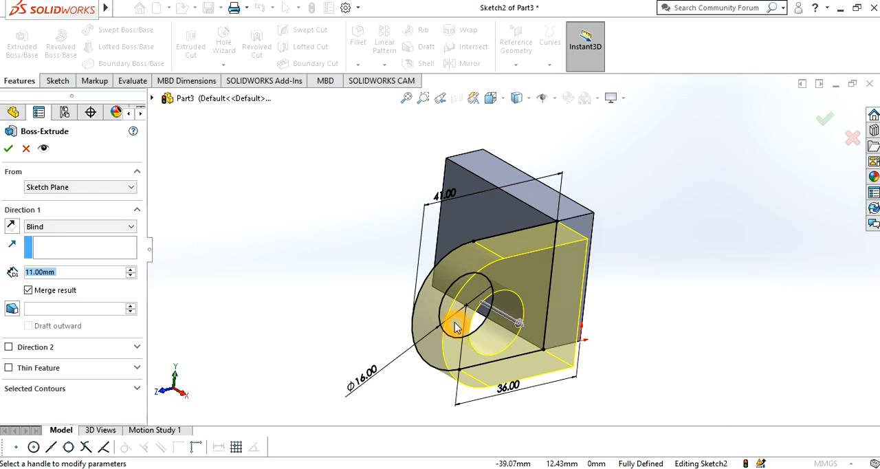
pyautogui.click(12, 227)
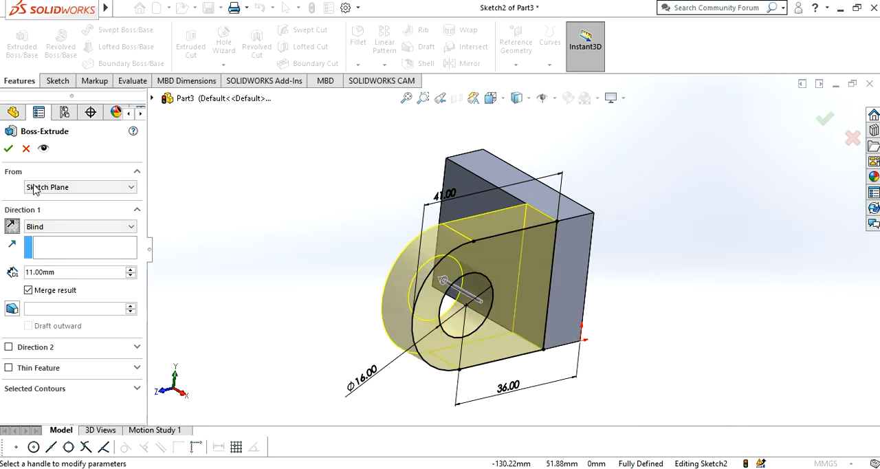
pyautogui.click(8, 151)
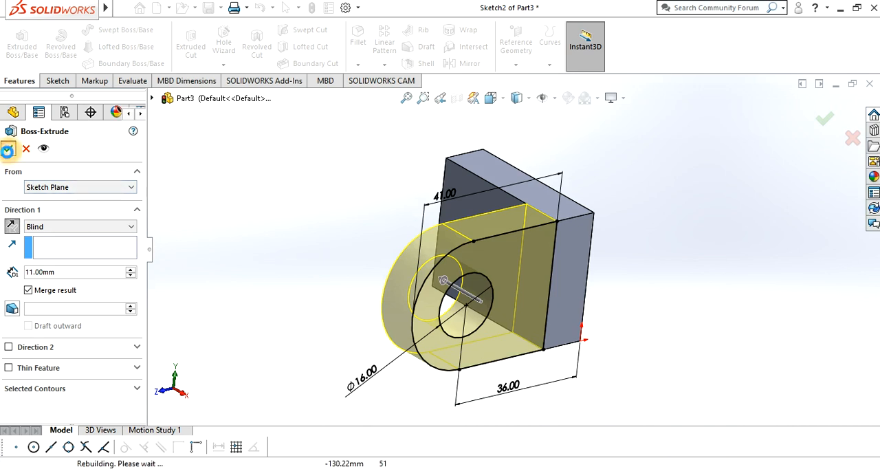
pyautogui.click(258, 278)
pyautogui.moveTo(298, 319); pyautogui.dragTo(326, 376, button='middle')
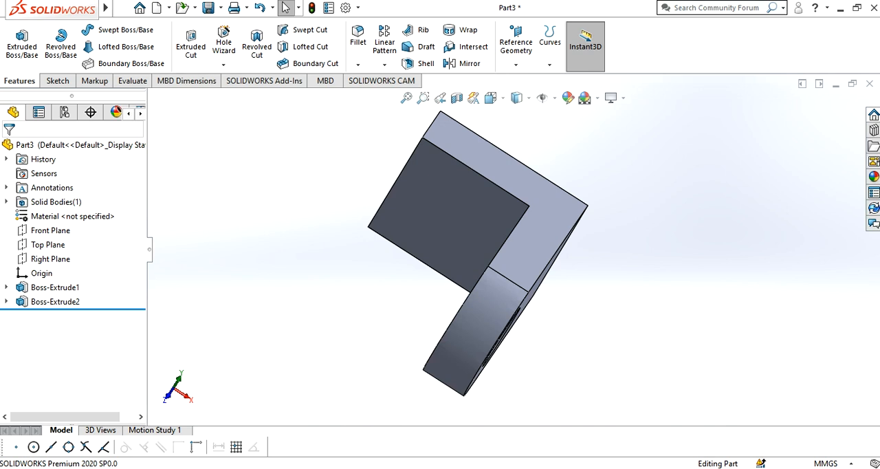
# - Check the reference drawing in Photos, and create a reference plane offset 20 mm inward from the arm's outer side face
pyautogui.click(210, 416)
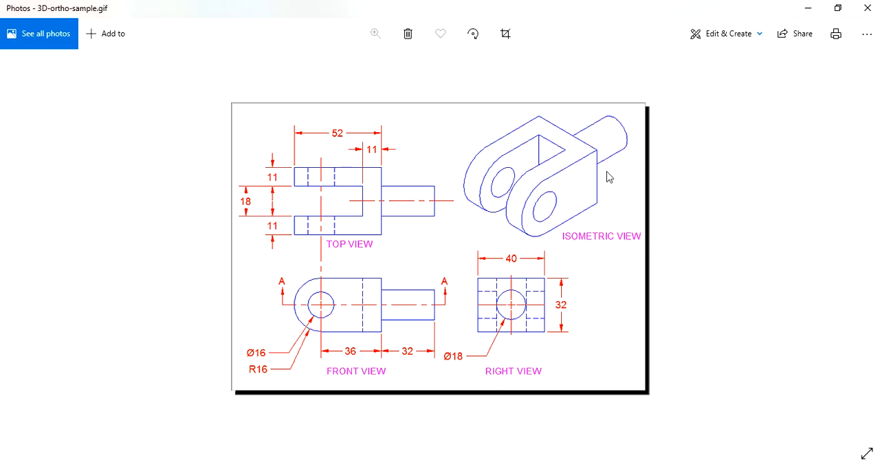
pyautogui.click(816, 9)
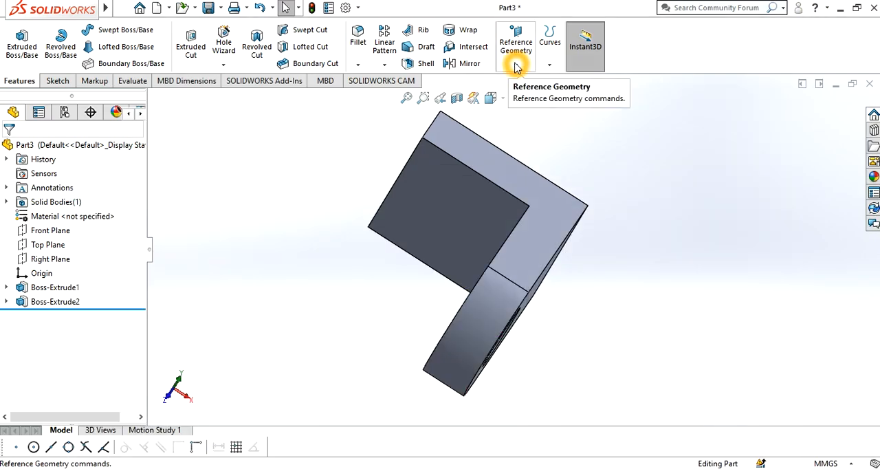
pyautogui.click(517, 66)
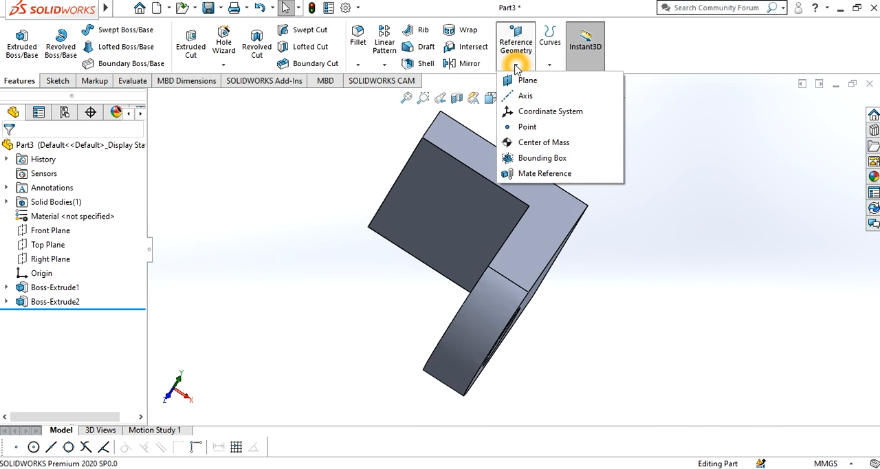
pyautogui.click(512, 81)
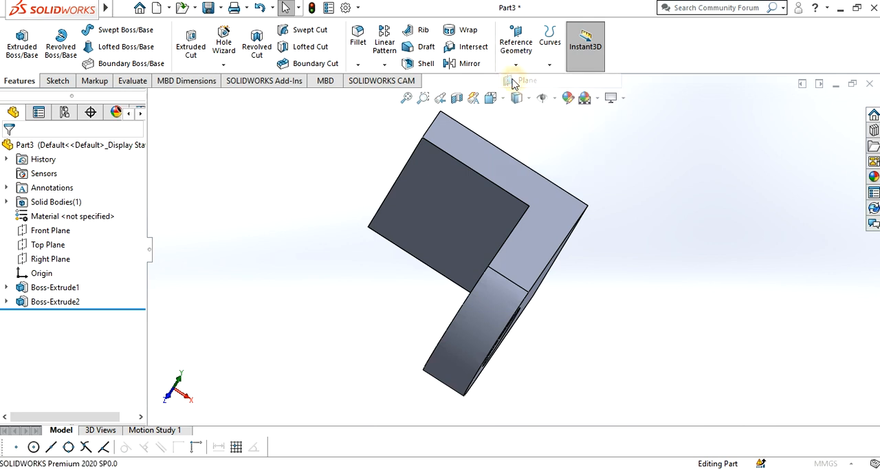
pyautogui.click(480, 186)
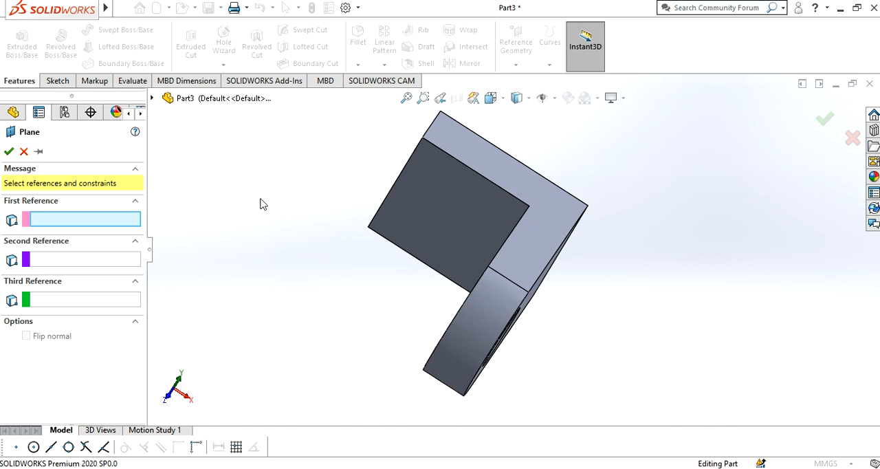
pyautogui.moveTo(866, 239); pyautogui.dragTo(640, 298, button='middle')
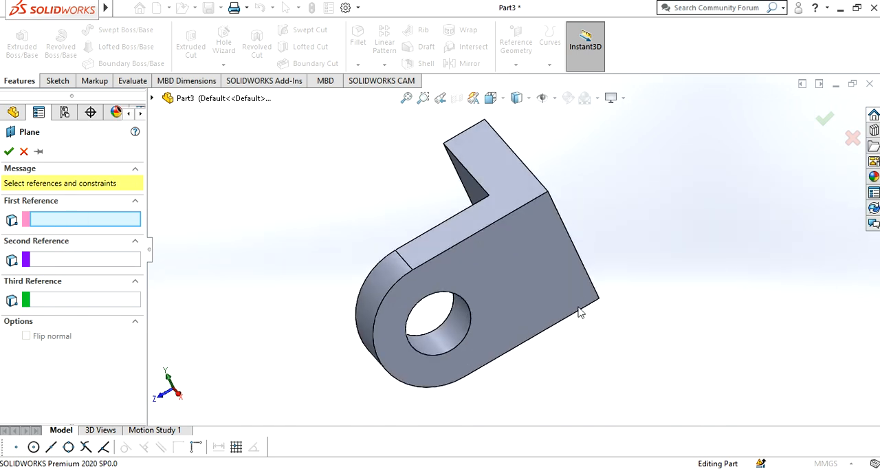
pyautogui.click(483, 281)
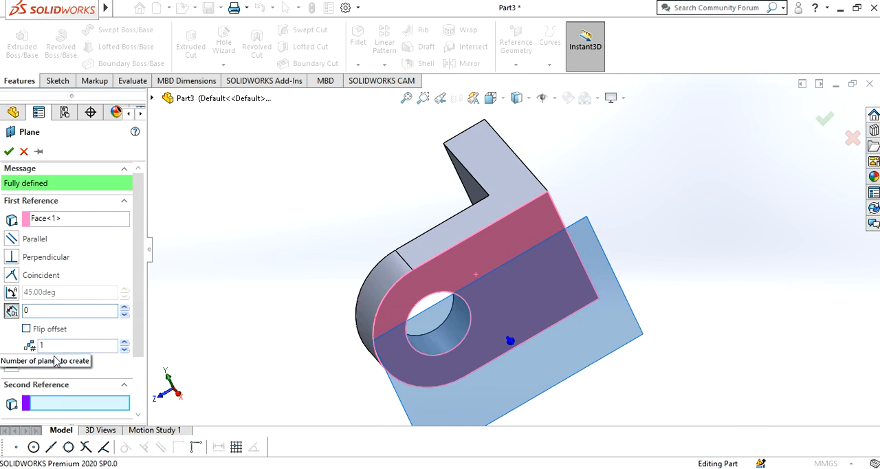
pyautogui.click(26, 329)
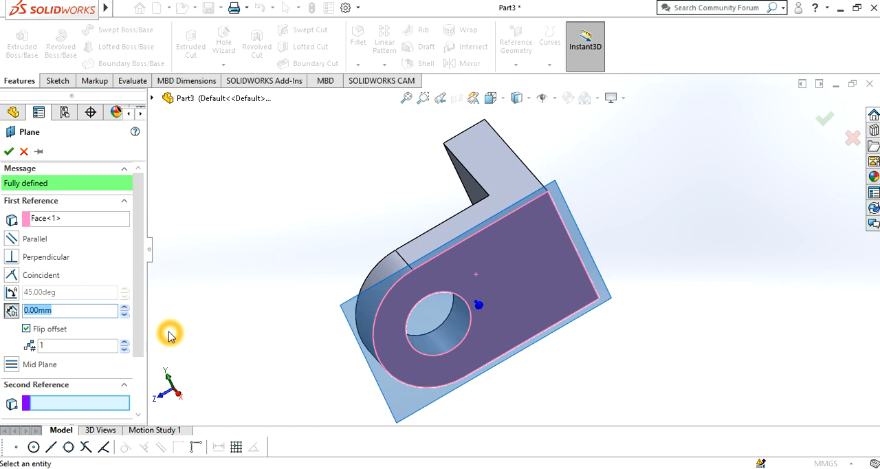
pyautogui.moveTo(233, 273); pyautogui.dragTo(305, 286, button='middle')
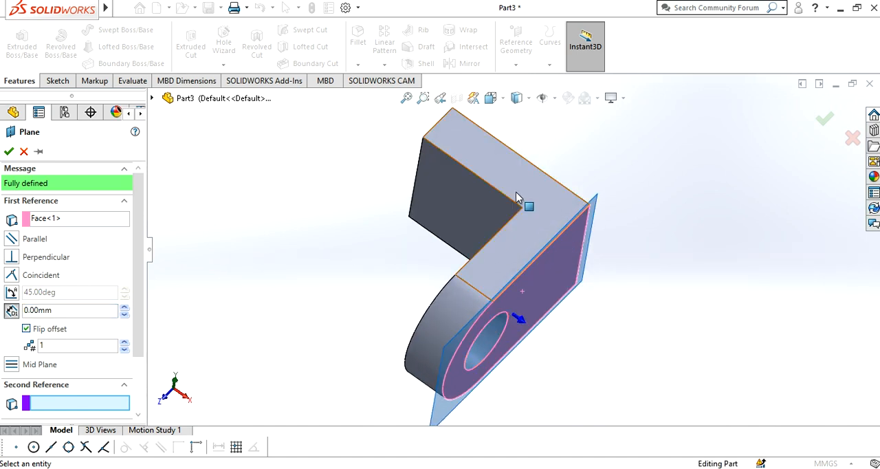
pyautogui.click(57, 308)
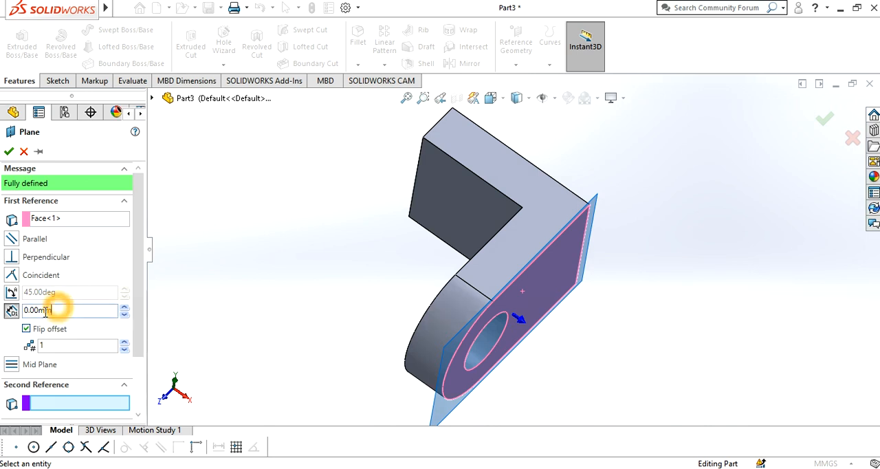
pyautogui.press('Return')
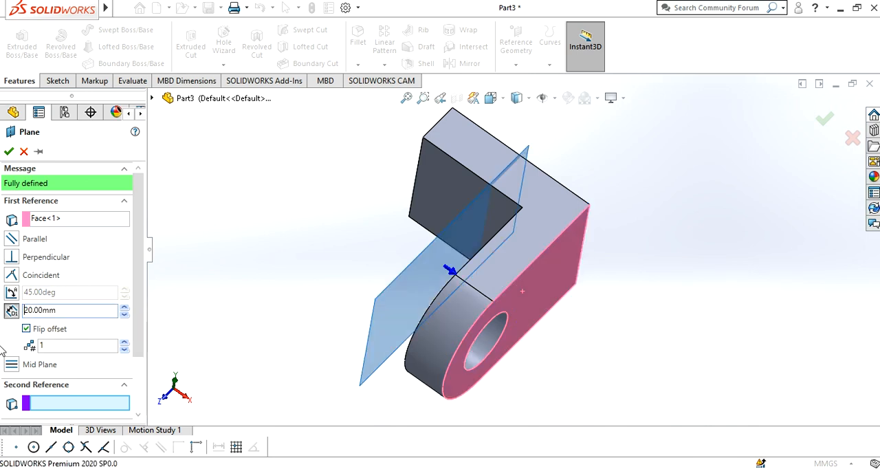
pyautogui.click(10, 152)
# - Mirror the arm extrusion with its hole about the new mid-width reference plane to form the fork's second arm
pyautogui.moveTo(513, 401); pyautogui.dragTo(568, 186, button='middle')
pyautogui.click(451, 63)
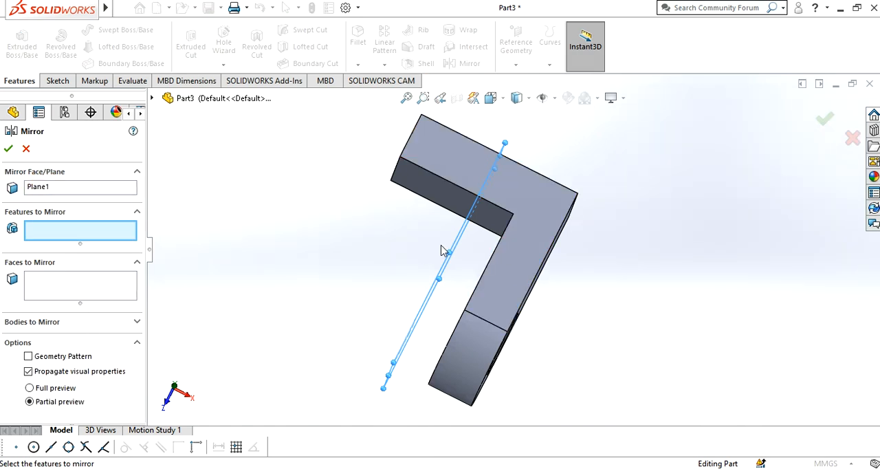
pyautogui.moveTo(348, 296); pyautogui.dragTo(326, 268, button='middle')
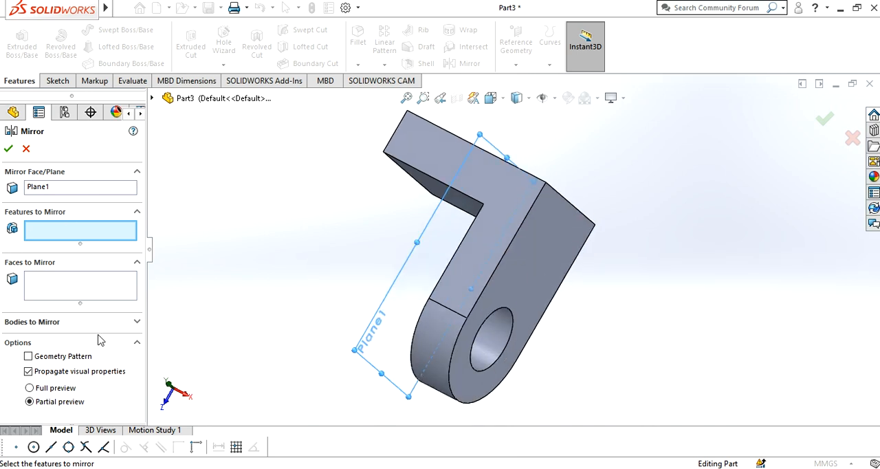
pyautogui.click(153, 98)
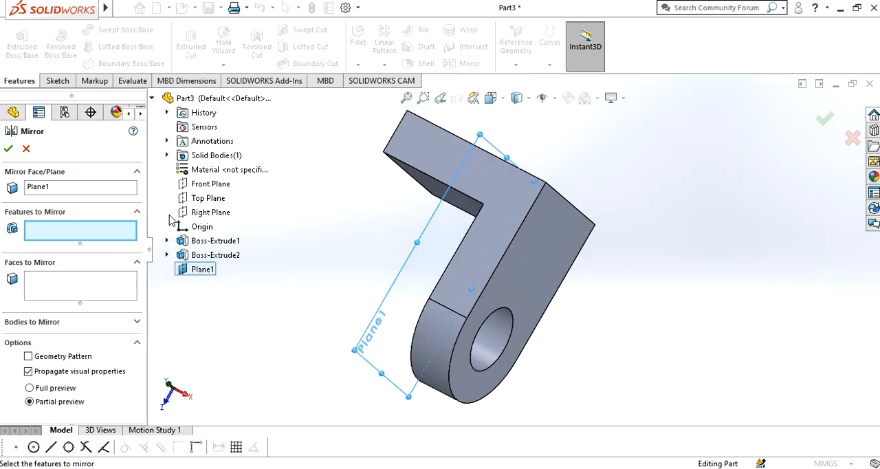
pyautogui.click(193, 257)
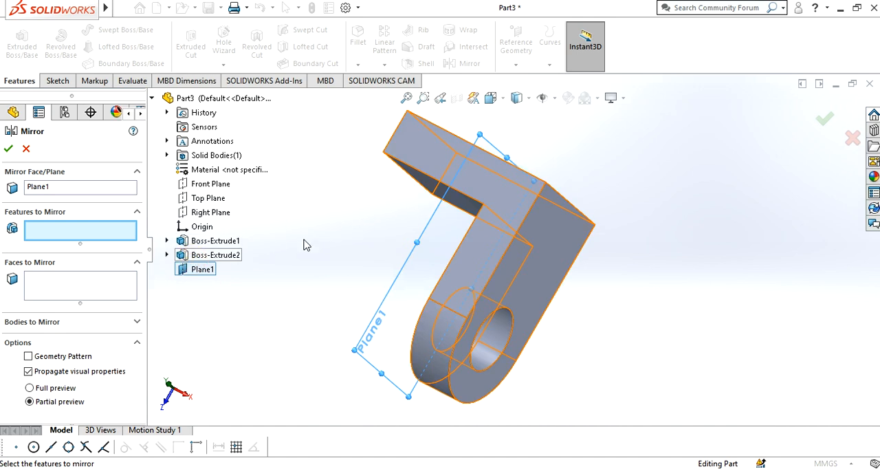
pyautogui.click(168, 255)
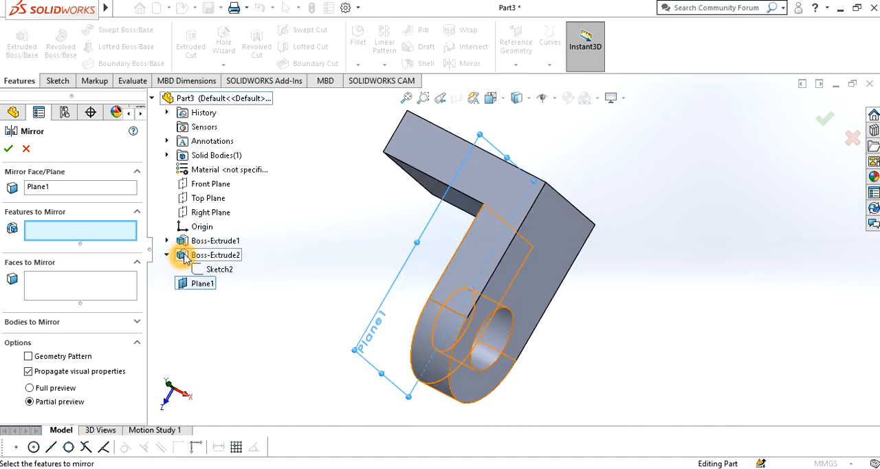
pyautogui.click(205, 257)
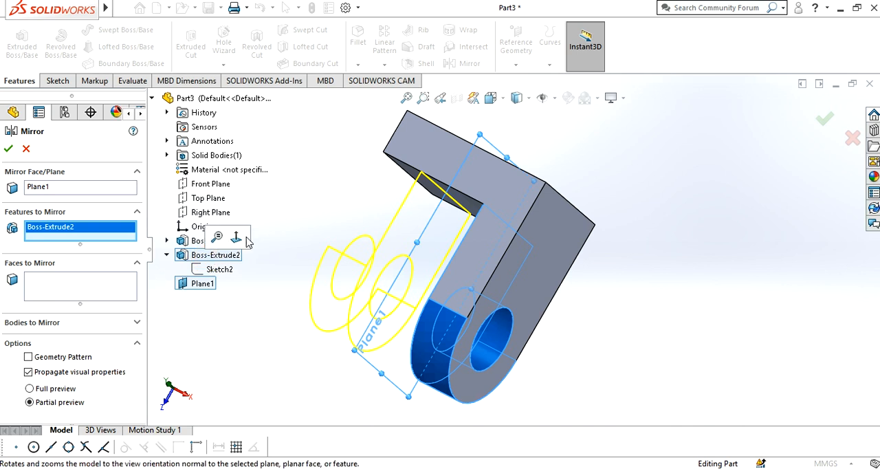
pyautogui.click(9, 149)
# - Hide the reference plane used for mirroring the arm
pyautogui.moveTo(261, 253); pyautogui.dragTo(305, 189, button='middle')
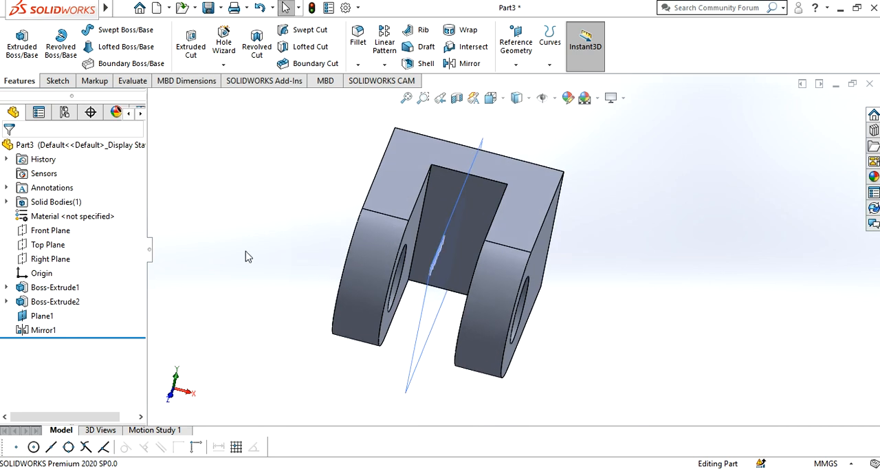
pyautogui.click(41, 318)
pyautogui.rightClick(41, 318)
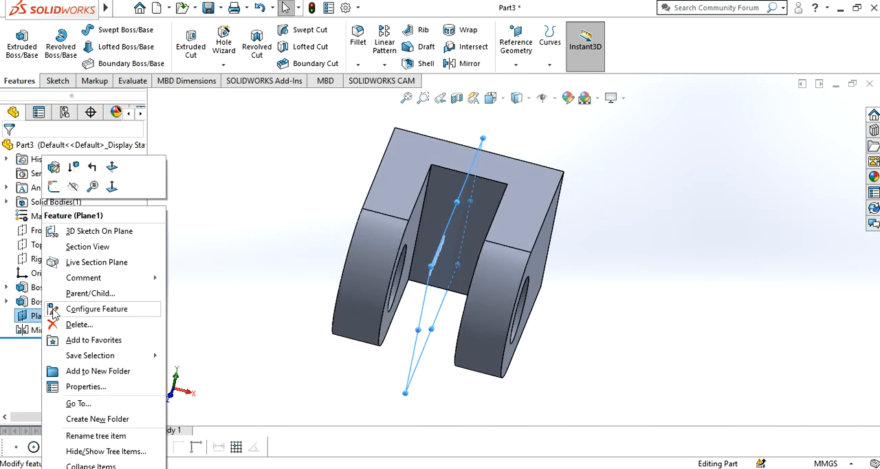
pyautogui.click(74, 188)
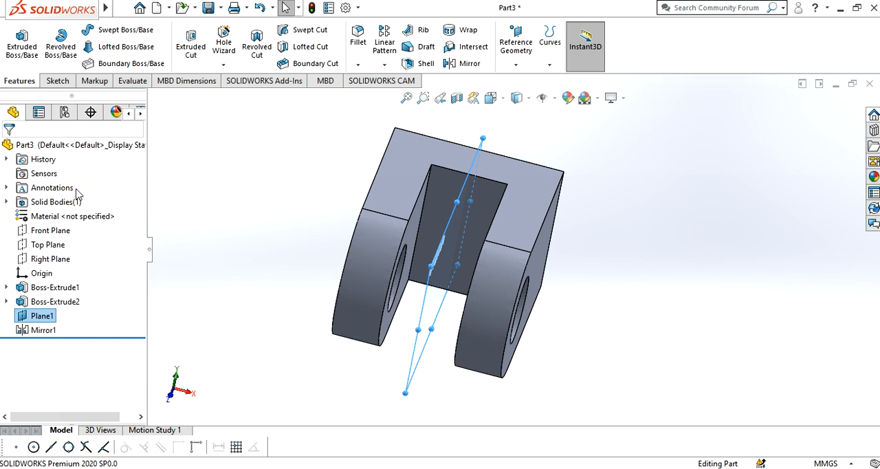
pyautogui.moveTo(215, 178); pyautogui.dragTo(217, 283, button='middle')
# - Recheck the reference drawing in Photos, and start a sketch on the block's back face, viewed normal to it
pyautogui.click(202, 440)
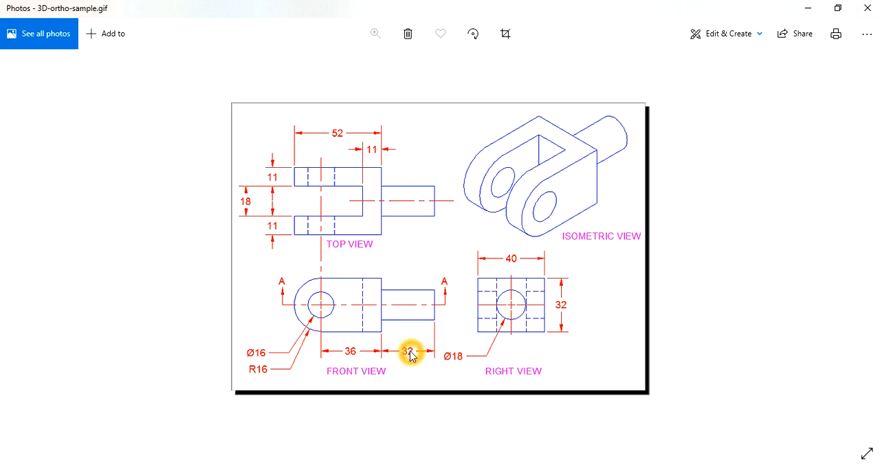
pyautogui.click(808, 10)
pyautogui.moveTo(612, 181); pyautogui.dragTo(478, 424, button='middle')
pyautogui.click(387, 252)
pyautogui.moveTo(583, 264); pyautogui.dragTo(617, 315, button='middle')
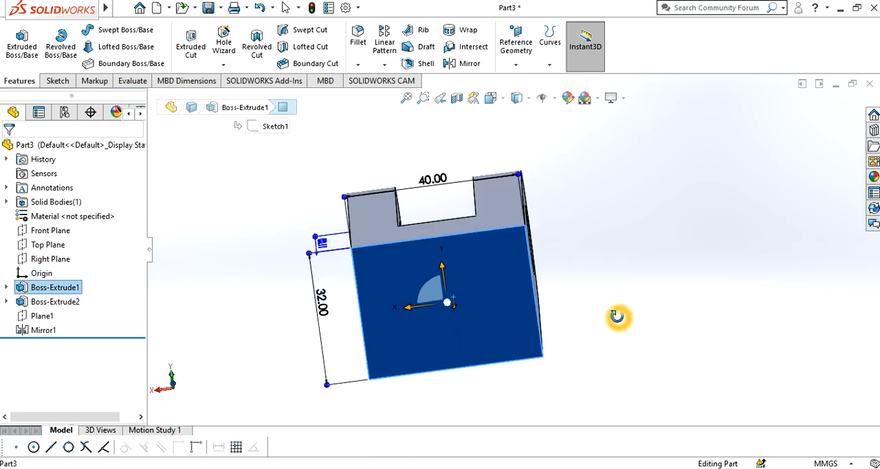
pyautogui.click(54, 80)
pyautogui.click(24, 46)
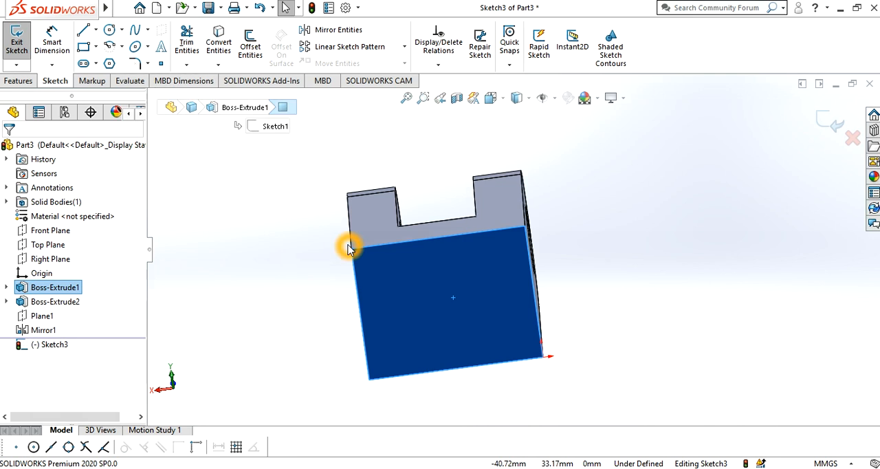
pyautogui.hotkey('ctrl', '8')
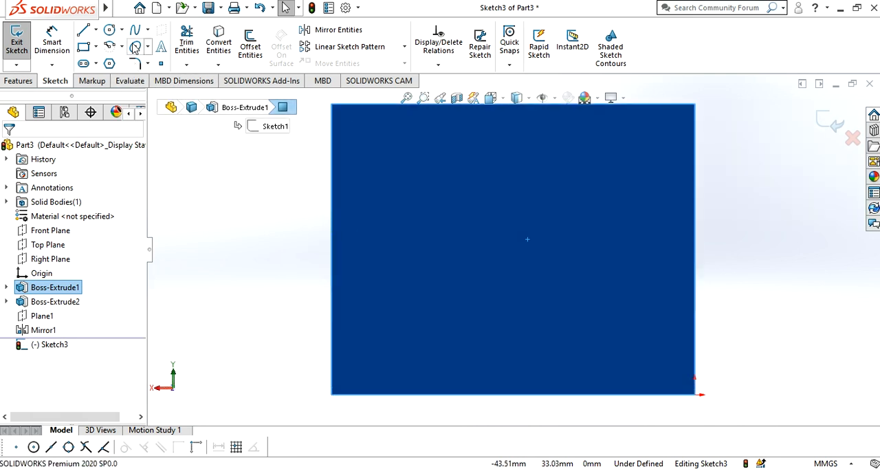
# - Sketch a circle about 15 mm in diameter near the middle of the block's back face
pyautogui.click(109, 29)
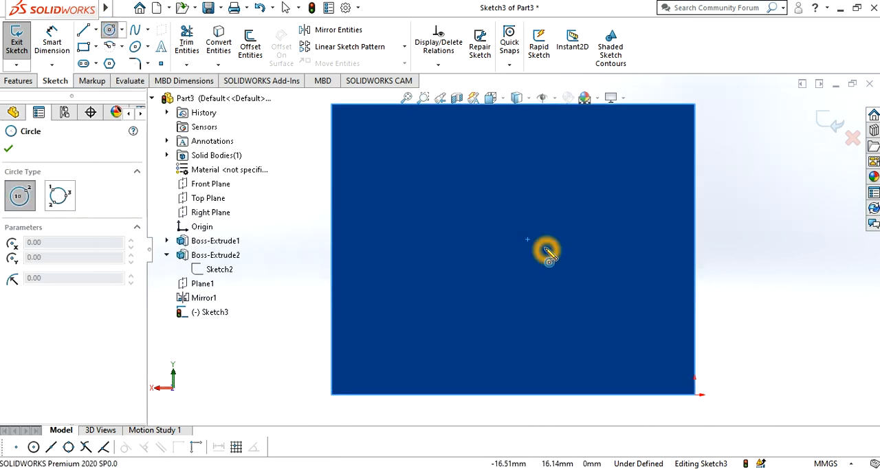
pyautogui.click(521, 247)
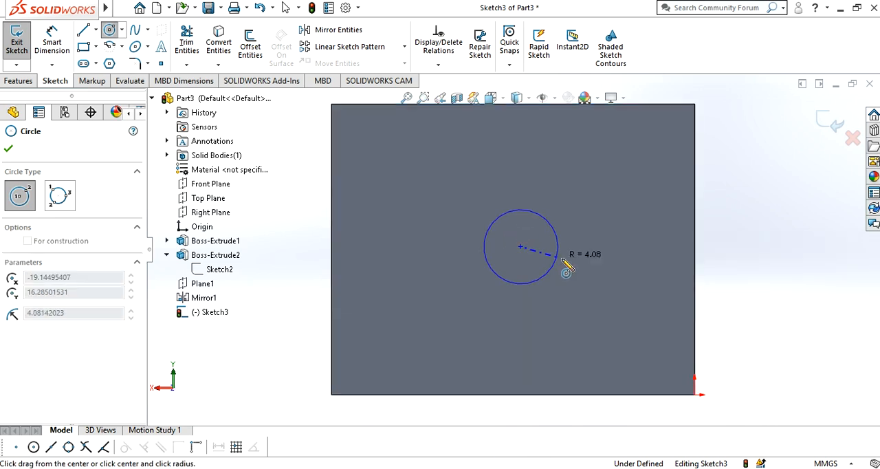
pyautogui.click(590, 248)
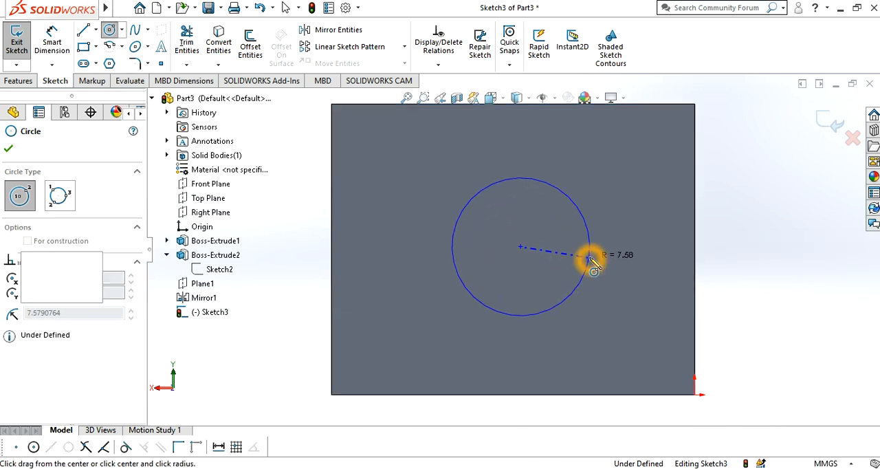
pyautogui.click(8, 150)
# - Dimension the shank circle's diameter as 18 mm
pyautogui.click(51, 57)
pyautogui.click(525, 314)
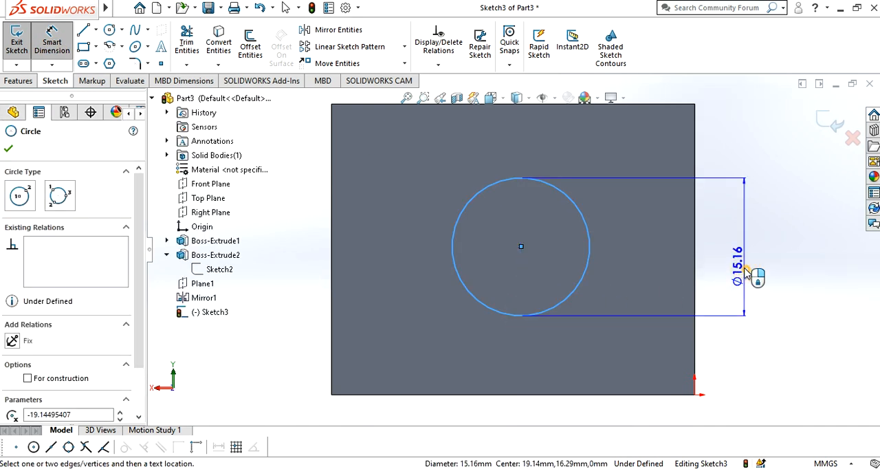
pyautogui.click(746, 289)
pyautogui.write('1')
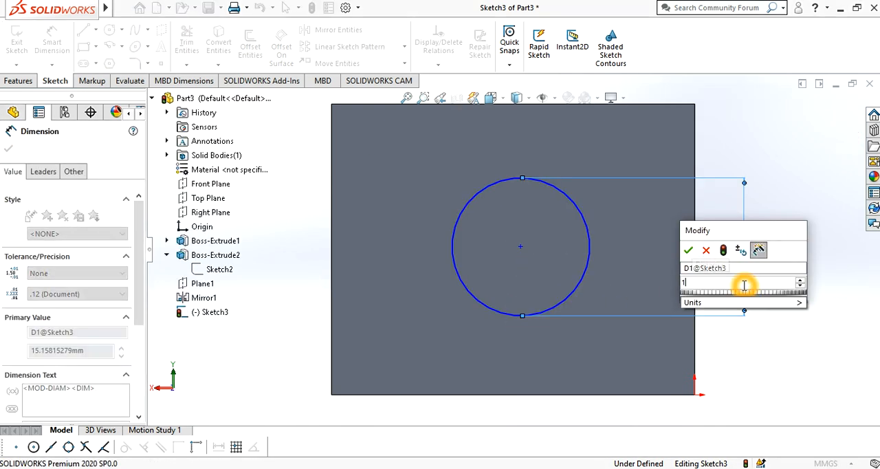
pyautogui.write('8')
pyautogui.press('Return')
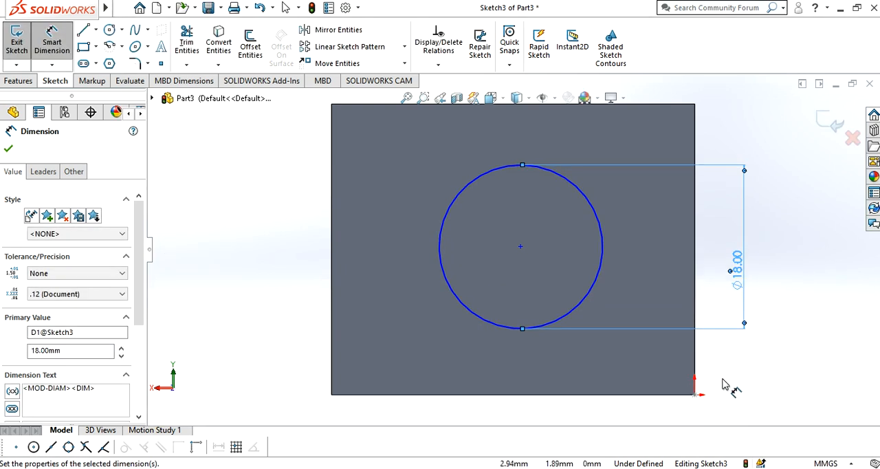
pyautogui.click(8, 149)
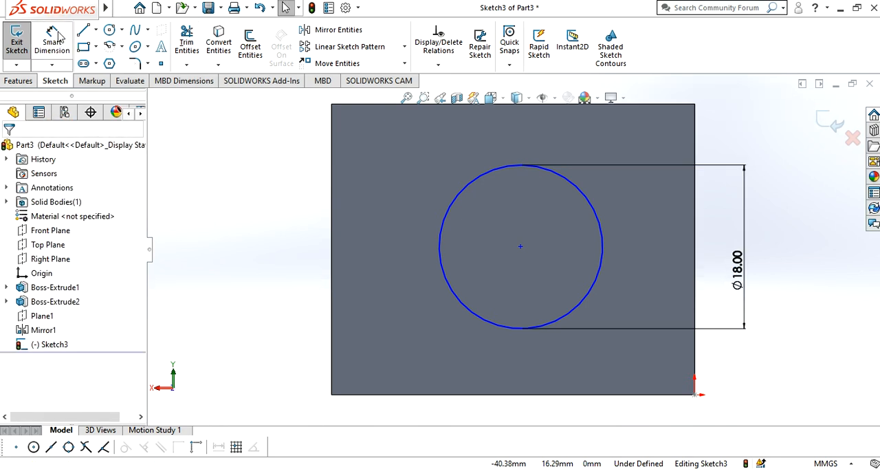
# - Add a vertical relation between the shank circle's centre and the midpoint of the block face's bottom edge
pyautogui.click(516, 396)
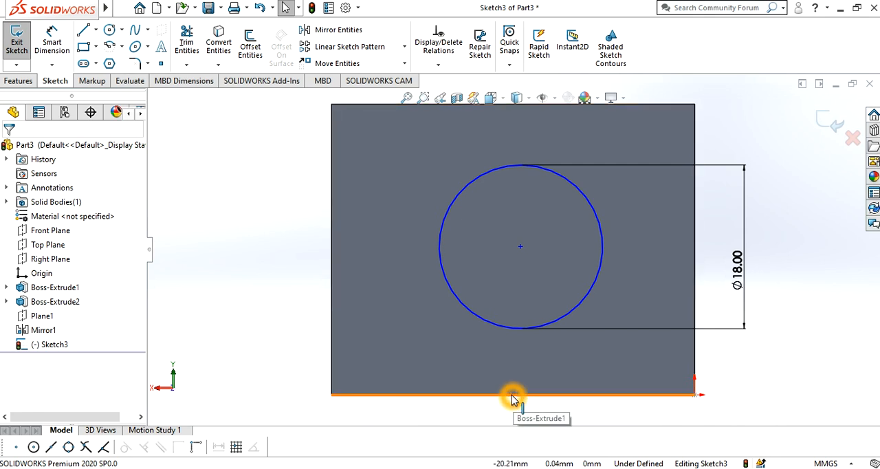
pyautogui.click(513, 395)
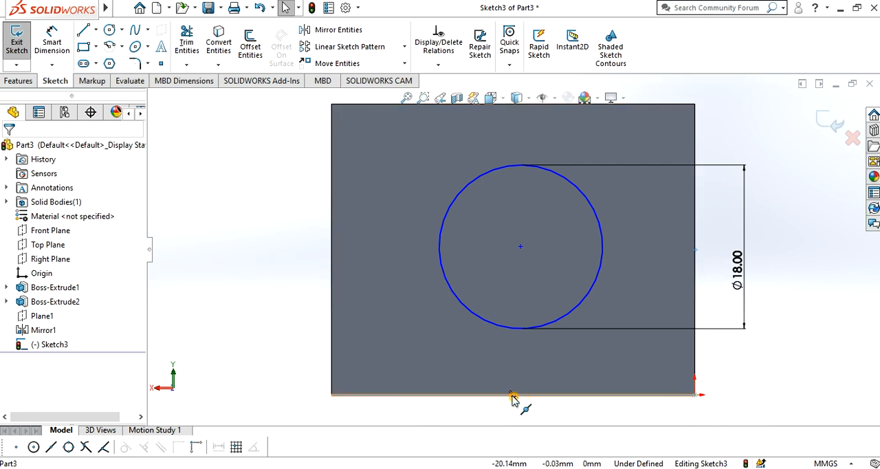
pyautogui.click(521, 250)
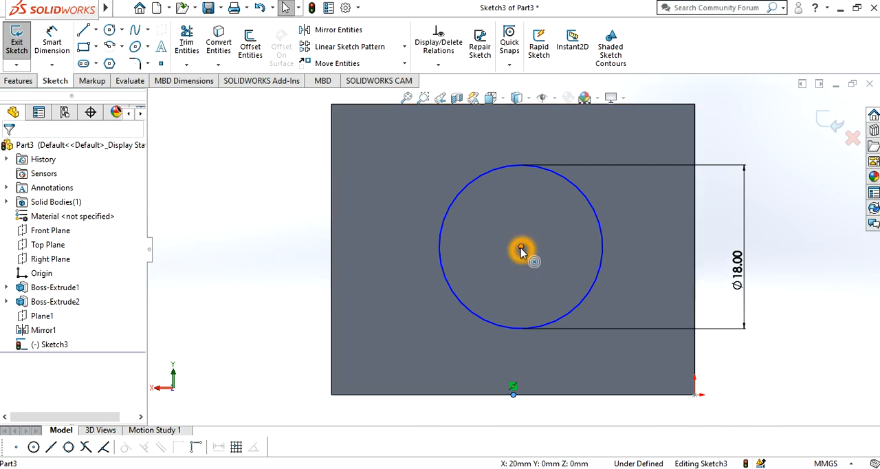
pyautogui.keyDown('ctrl'); pyautogui.click(521, 249); pyautogui.keyUp('ctrl')
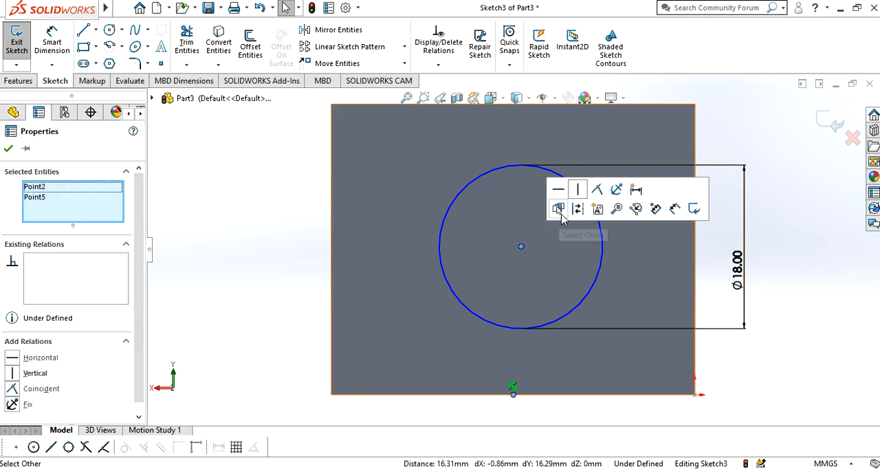
pyautogui.click(579, 193)
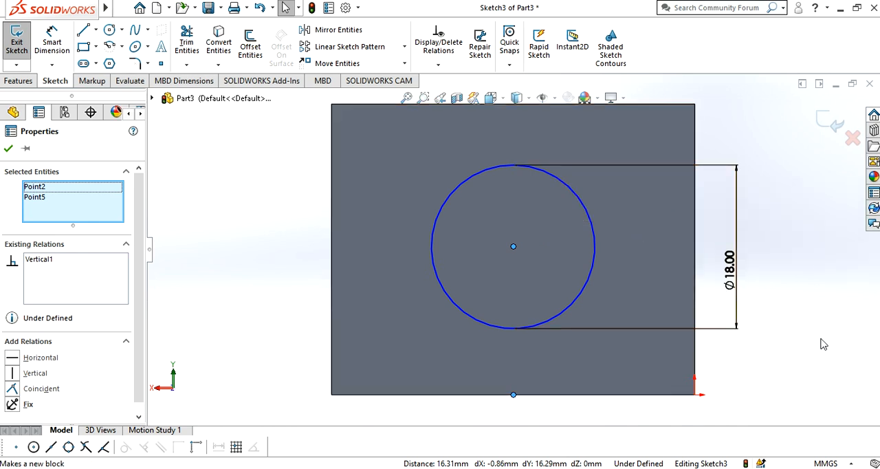
pyautogui.click(11, 150)
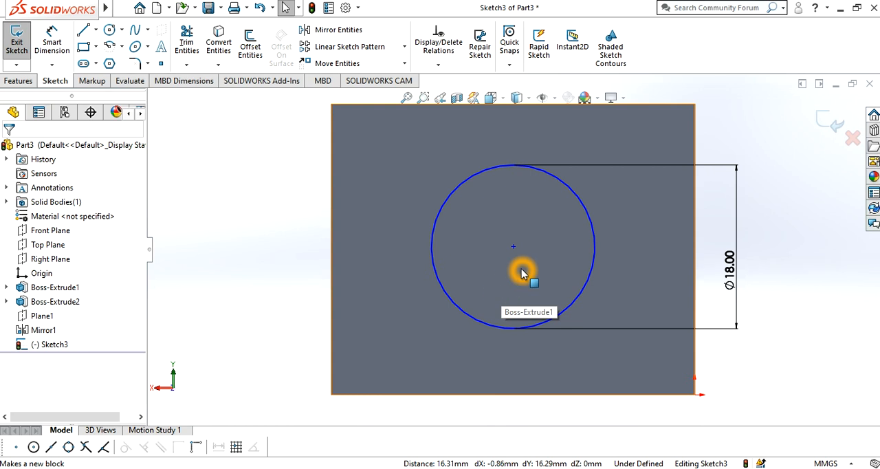
pyautogui.click(696, 250)
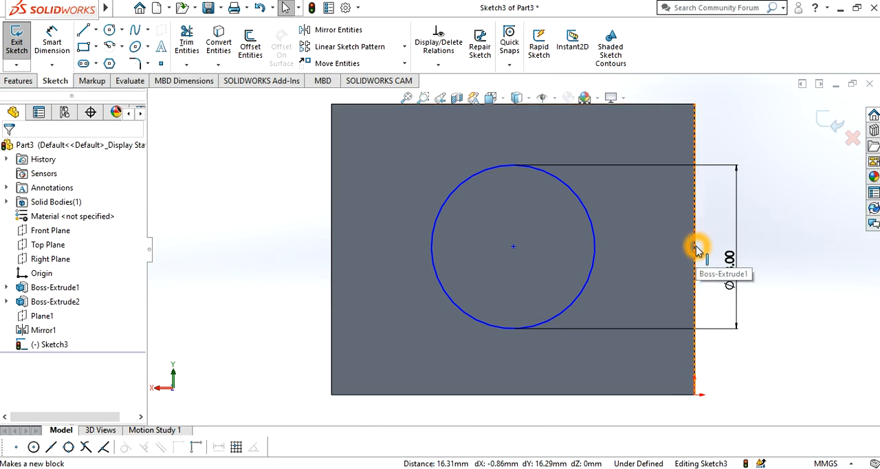
pyautogui.click(694, 251)
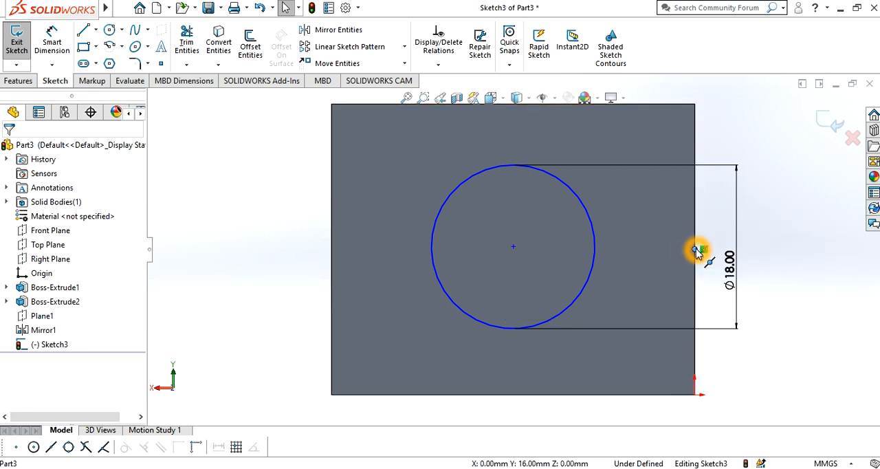
pyautogui.click(586, 214)
pyautogui.keyDown('ctrl'); pyautogui.click(586, 210); pyautogui.keyUp('ctrl')
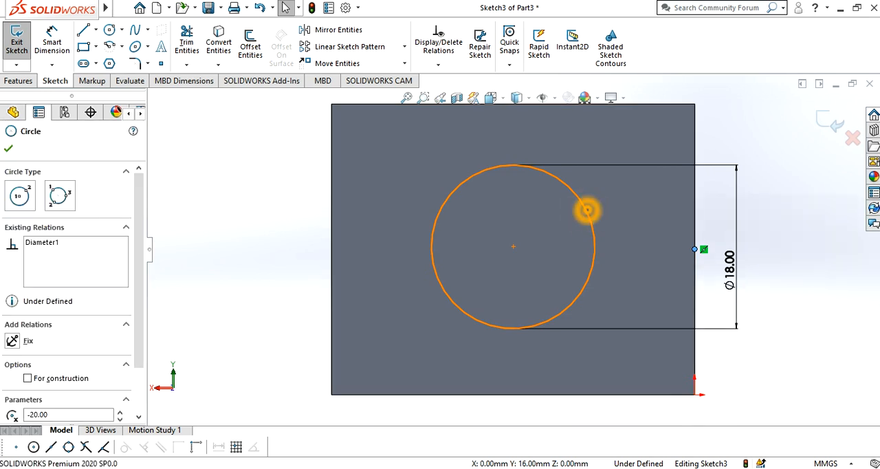
pyautogui.click(704, 186)
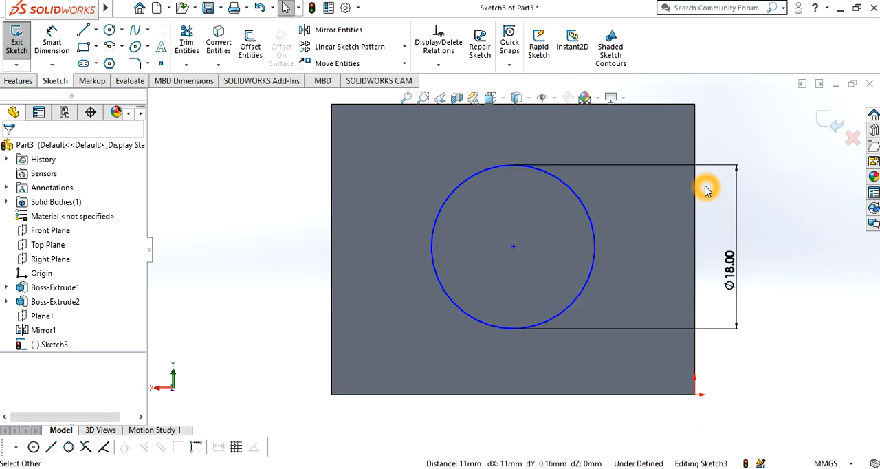
# - Add a horizontal relation between the shank circle's centre and the midpoint of the face's vertical edge beside the origin
pyautogui.click(693, 253)
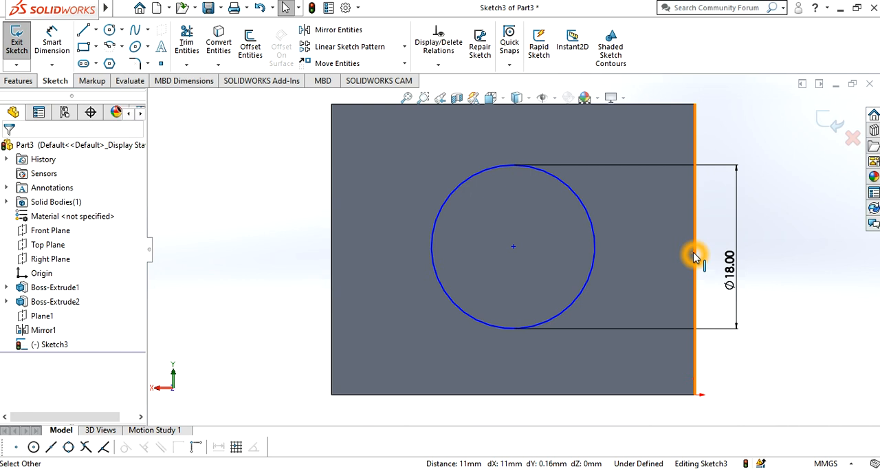
pyautogui.keyDown('ctrl'); pyautogui.click(518, 250); pyautogui.keyUp('ctrl')
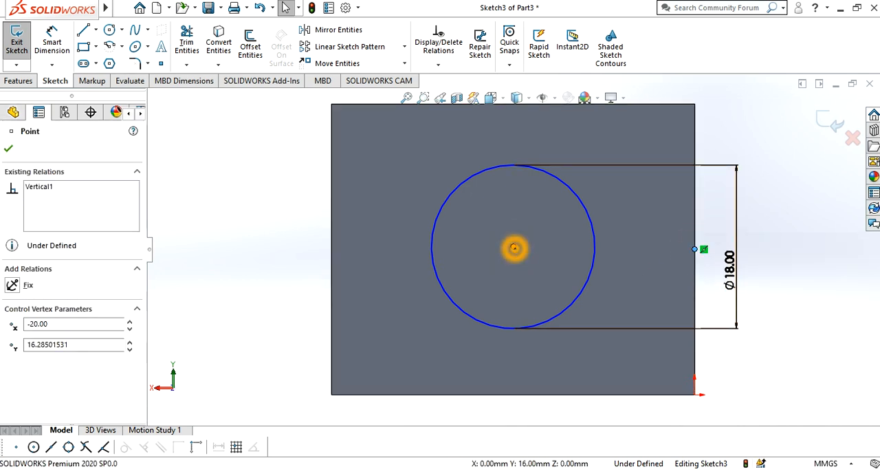
pyautogui.click(552, 191)
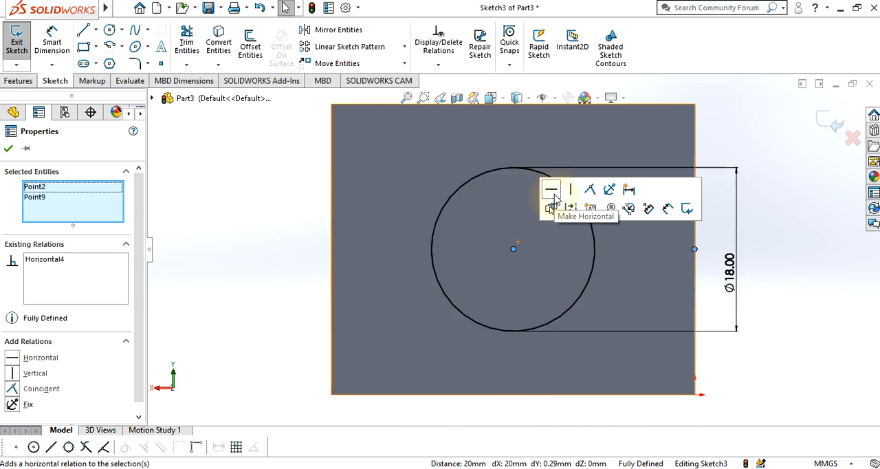
pyautogui.click(8, 150)
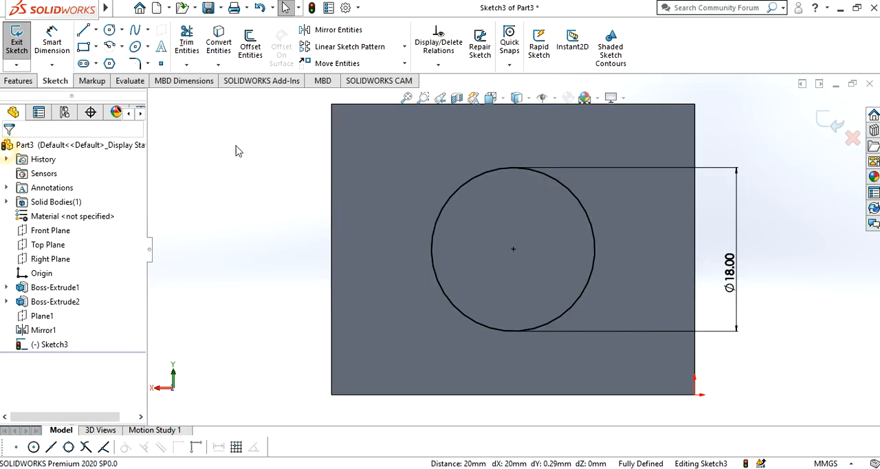
# - Extrude the 18 mm circle outward from the block's back face as a 36 mm blind boss, merged with the body
pyautogui.moveTo(286, 204); pyautogui.dragTo(270, 238, button='middle')
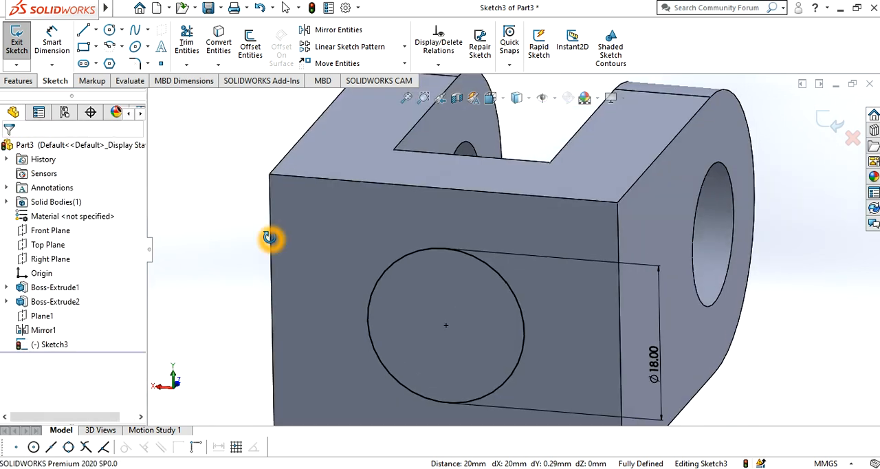
pyautogui.click(18, 81)
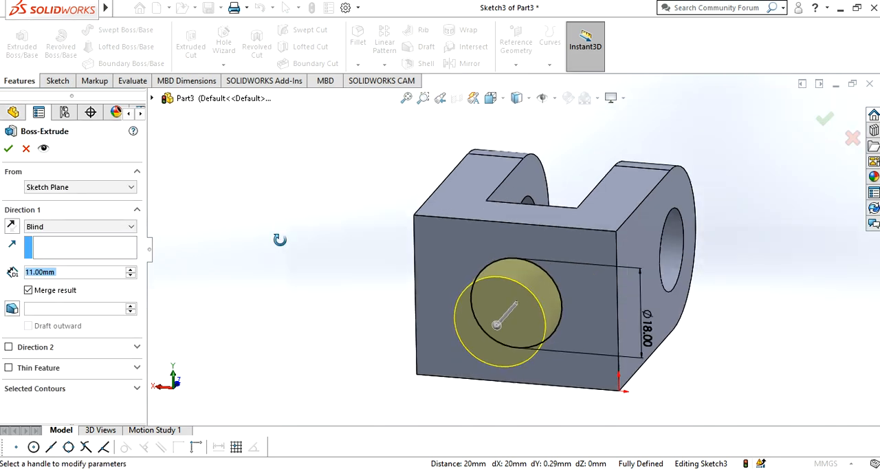
pyautogui.moveTo(295, 243); pyautogui.dragTo(244, 249, button='middle')
pyautogui.moveTo(27, 274); pyautogui.dragTo(61, 273)
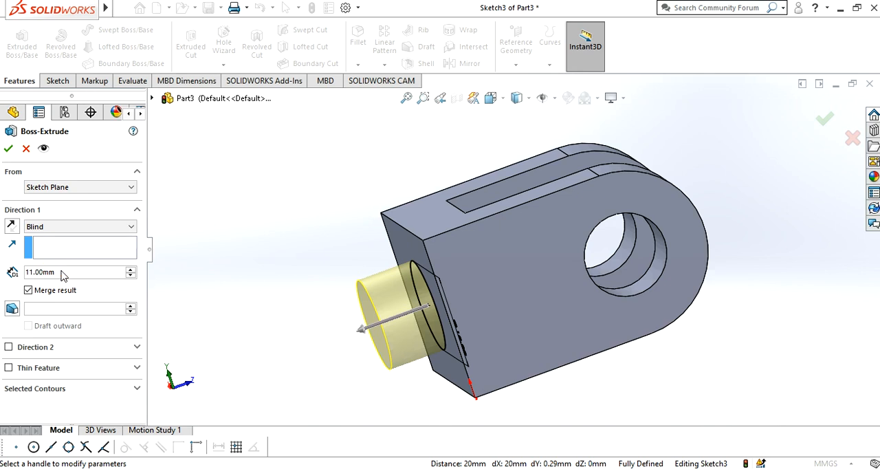
pyautogui.write('36')
pyautogui.press('Return')
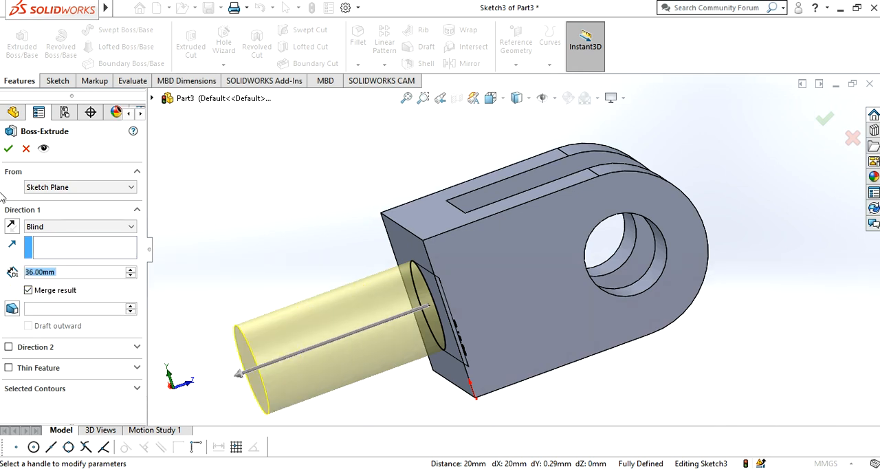
pyautogui.click(9, 148)
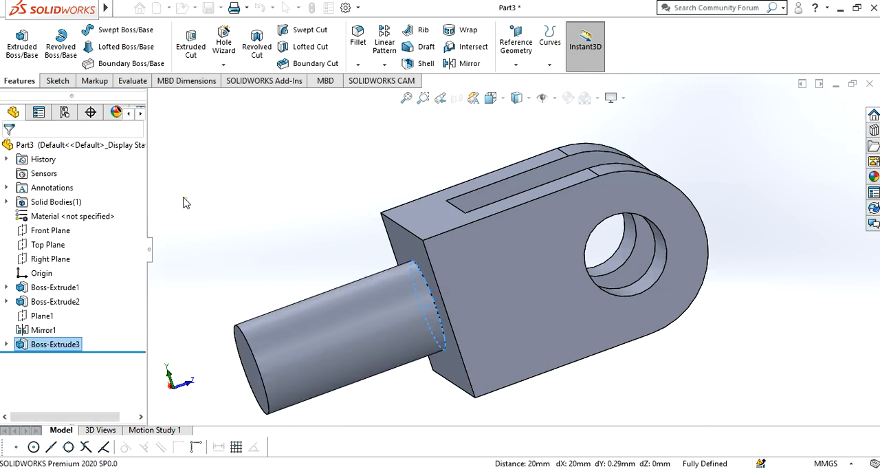
# - Apply a yellow colour from the standard swatches to the whole part
pyautogui.moveTo(629, 255); pyautogui.dragTo(538, 330, button='middle')
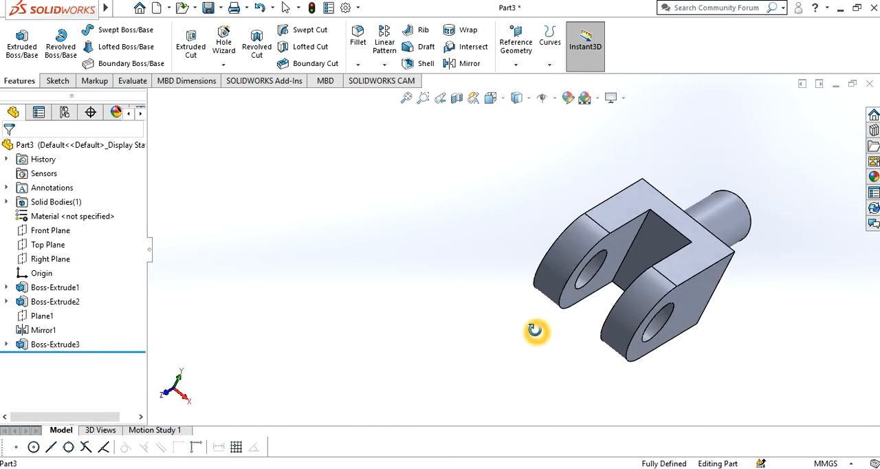
pyautogui.click(568, 102)
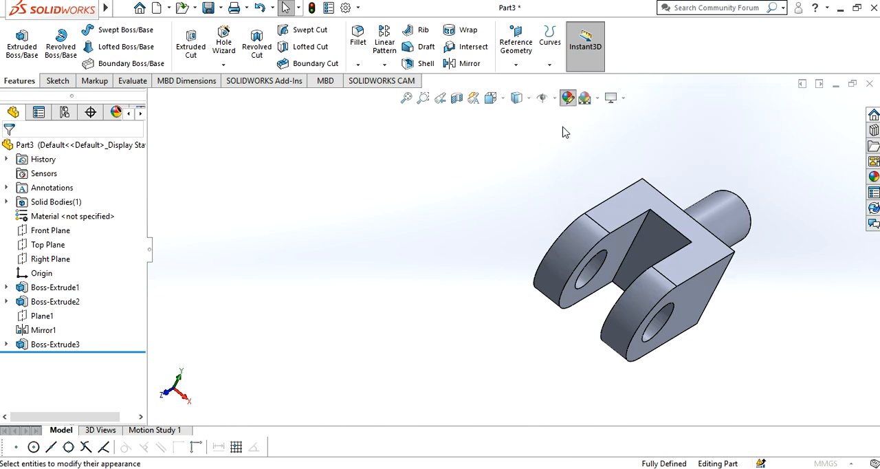
pyautogui.click(581, 262)
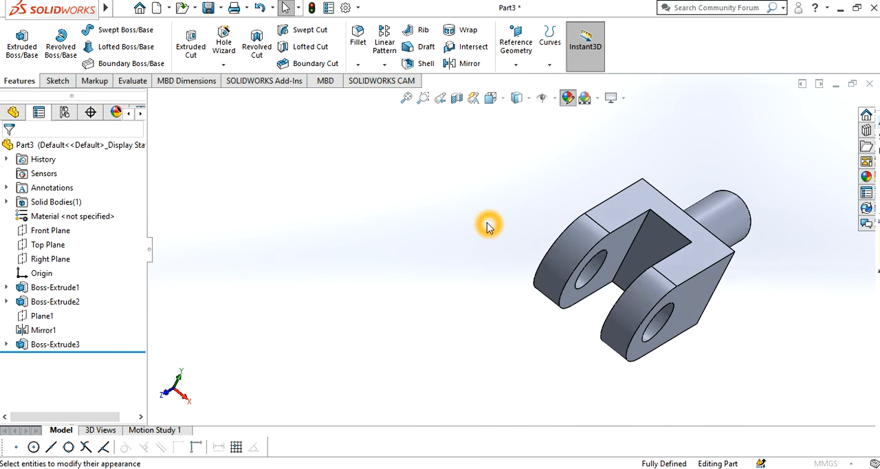
pyautogui.click(553, 138)
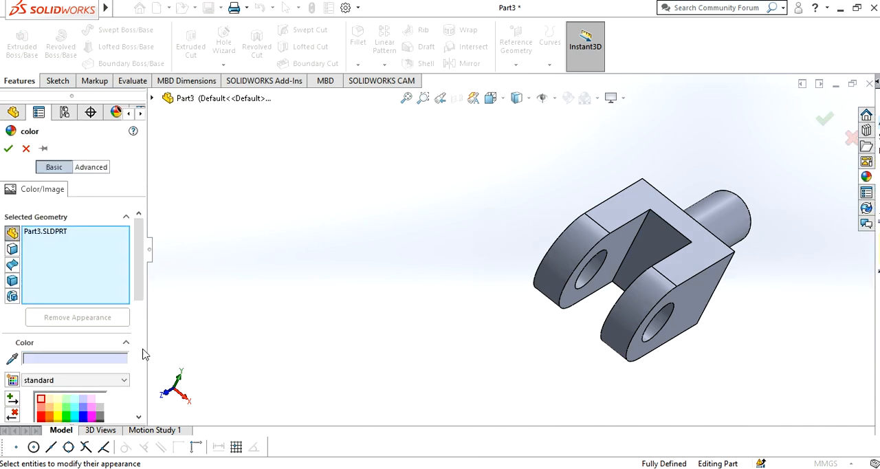
pyautogui.scroll(-3, 82, 372)
pyautogui.click(53, 359)
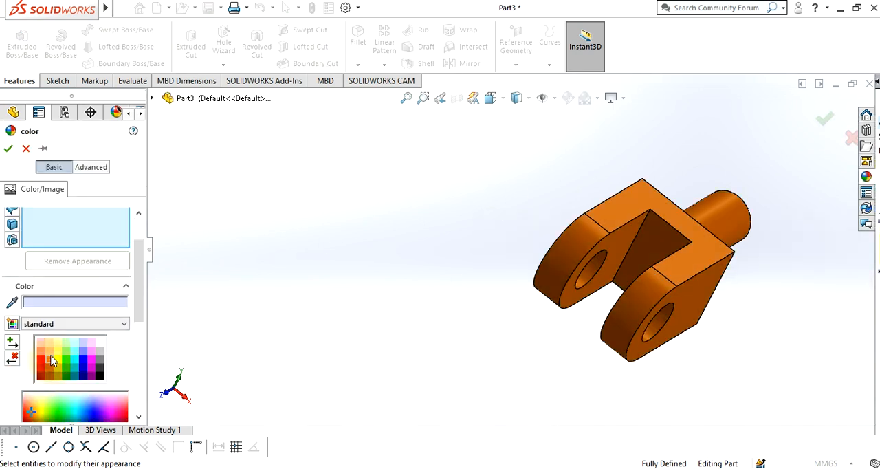
pyautogui.click(91, 352)
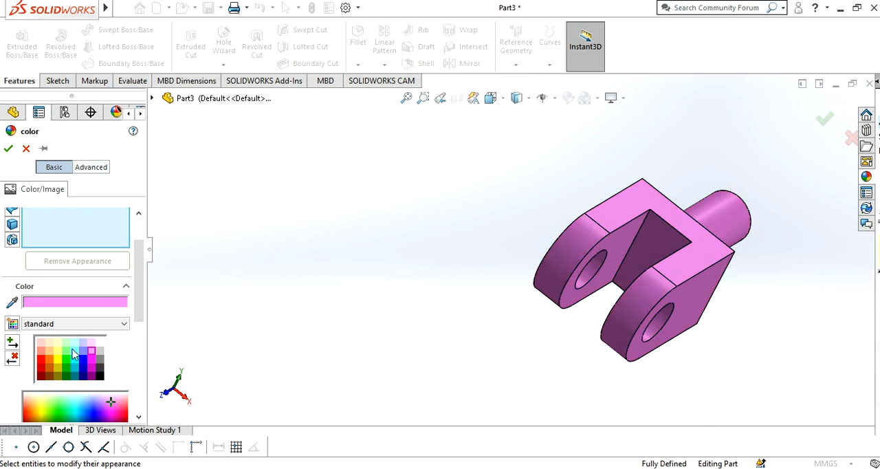
pyautogui.click(66, 353)
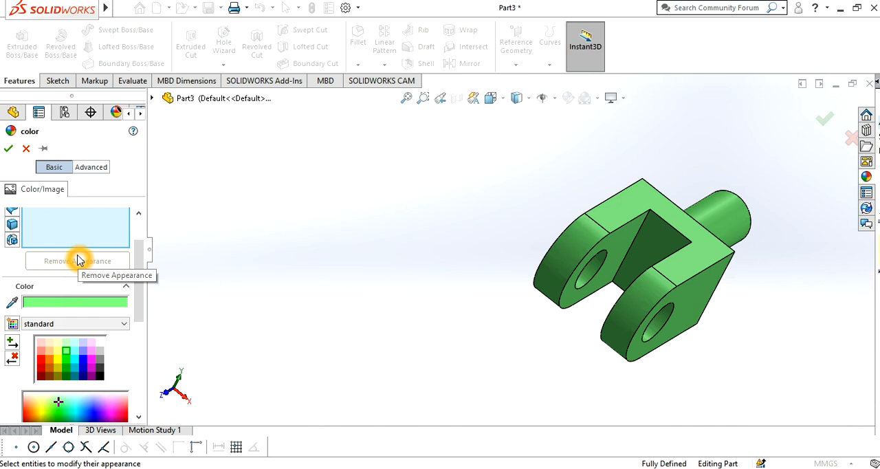
pyautogui.scroll(1, 682, 292)
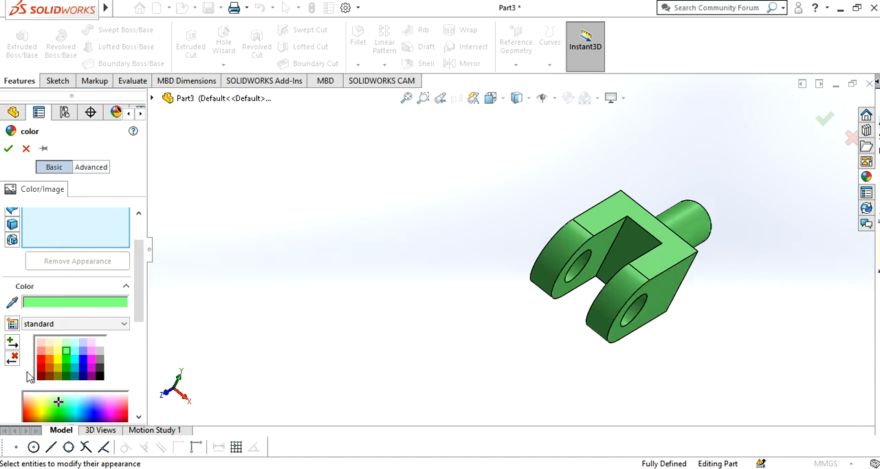
pyautogui.click(57, 364)
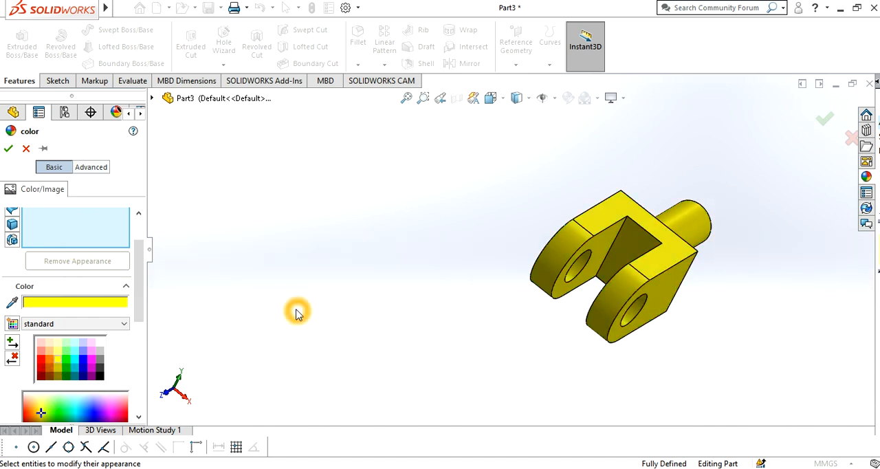
pyautogui.click(8, 147)
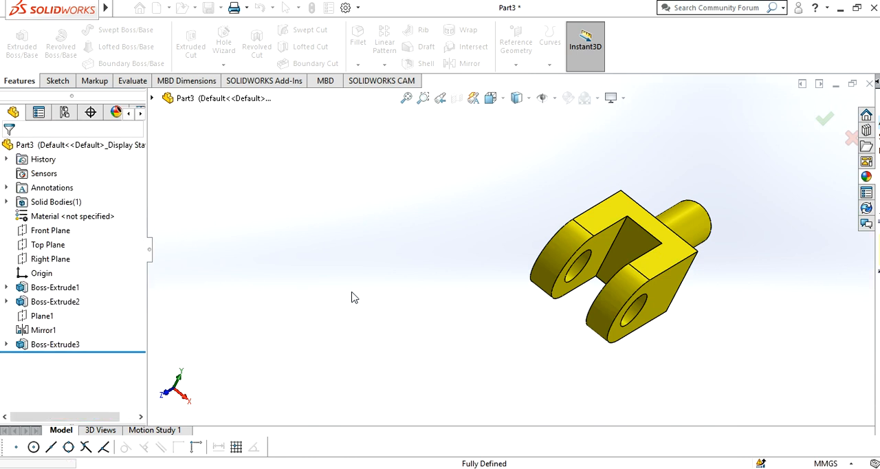
# - Save the part as "Exercise 14" in the Soli folder on the Desktop
pyautogui.scroll(-1, 359, 297)
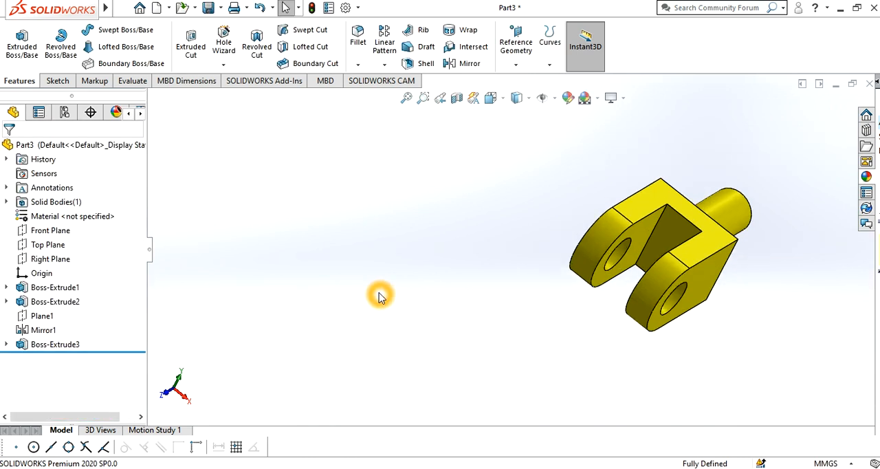
pyautogui.hotkey('ctrl', 's')
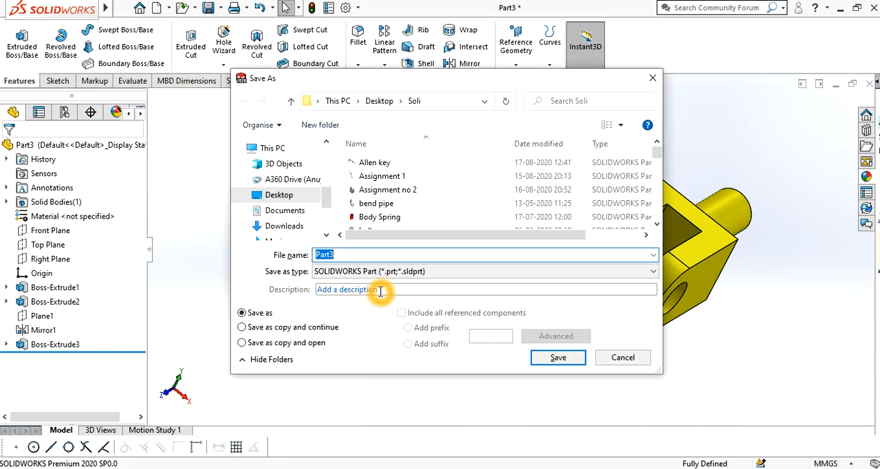
pyautogui.write('Exercise 14')
pyautogui.press('Return')
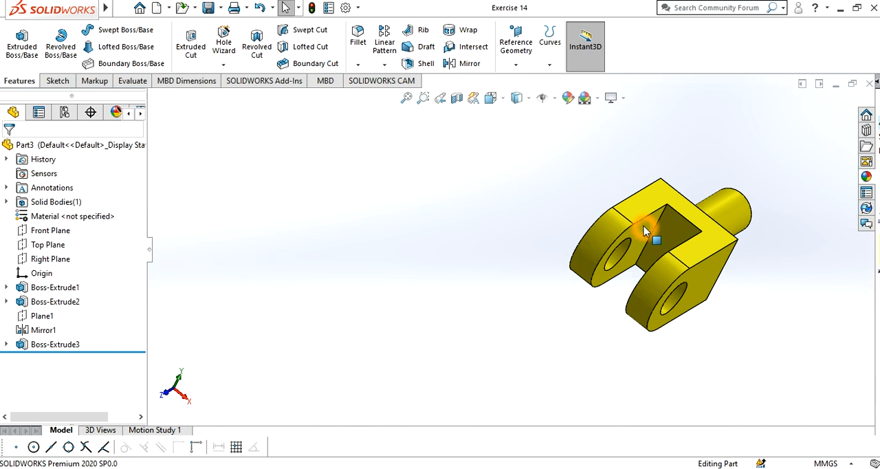
pyautogui.scroll(2, 645, 232)
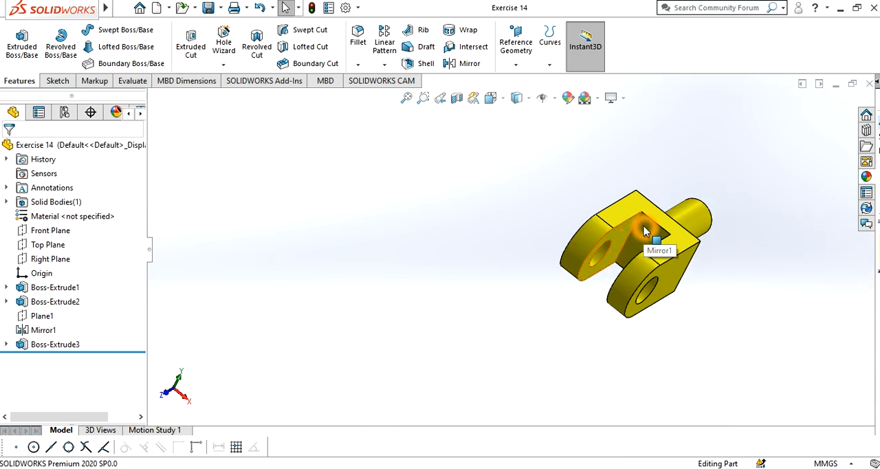